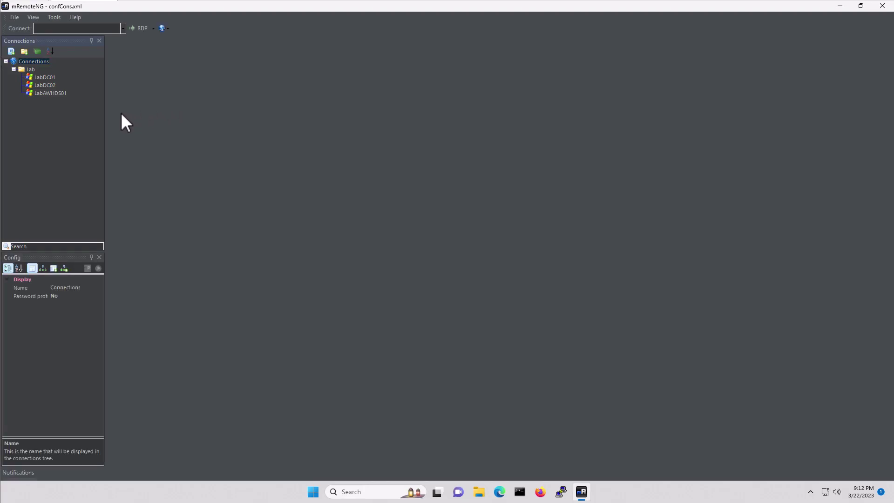
Duplicate the LabAWHDS01 connection and rename the copy LabCVP01.
left_click(51, 92)
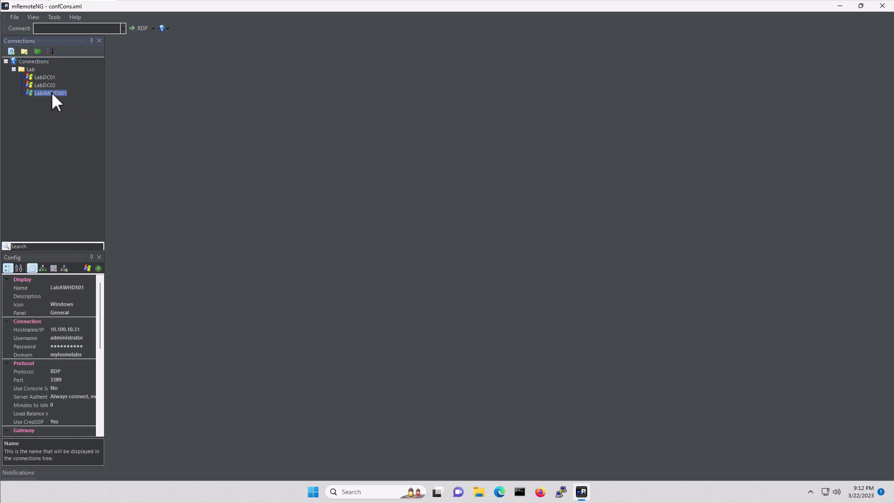
right_click(51, 92)
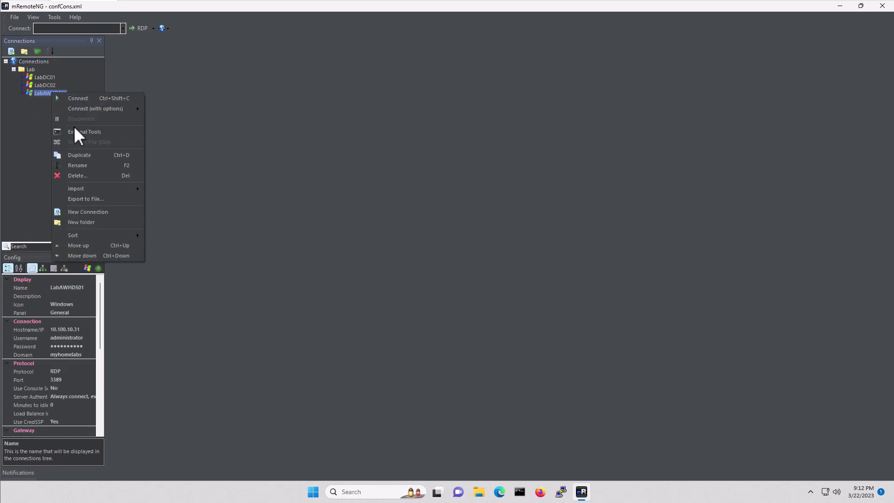
left_click(82, 156)
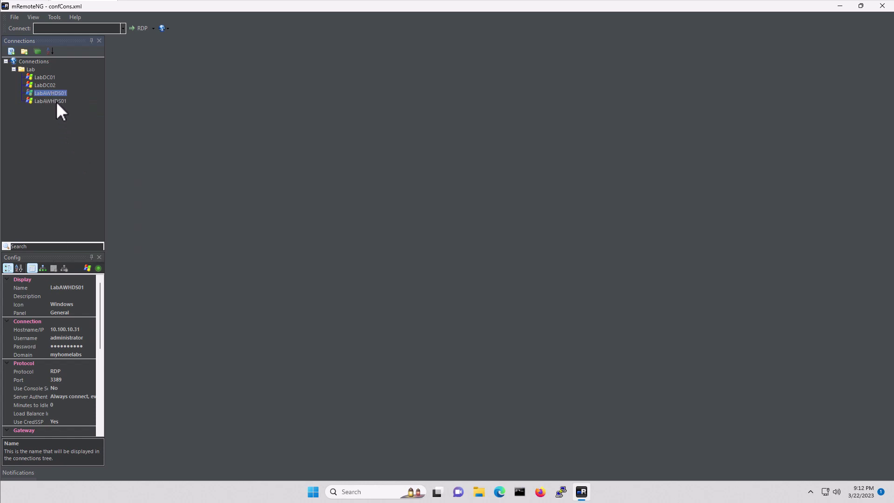
left_click(77, 286)
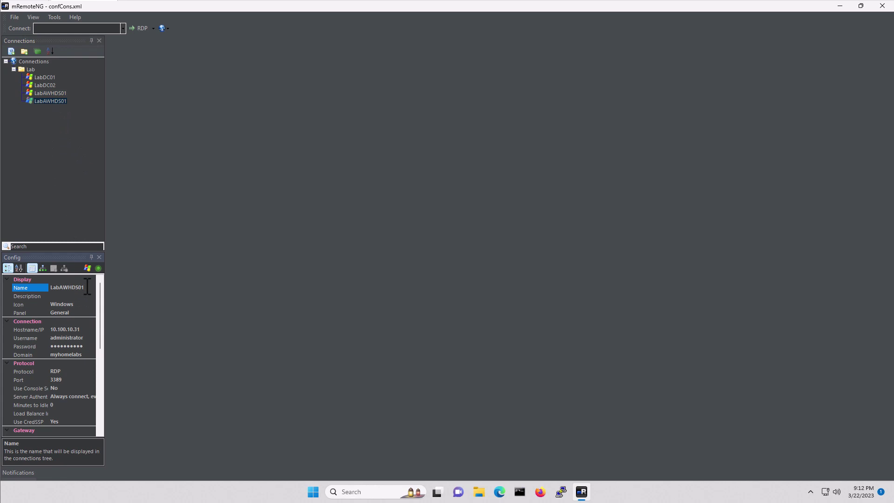
key("BackSpace")
key("BackSpace")
key("BackSpace")
key("BackSpace")
key("BackSpace")
key("BackSpace")
key("BackSpace")
type("CVP01")
Set LabCVP01's hostname to 10.100.10.41 and clear its Domain value.
left_click(80, 331)
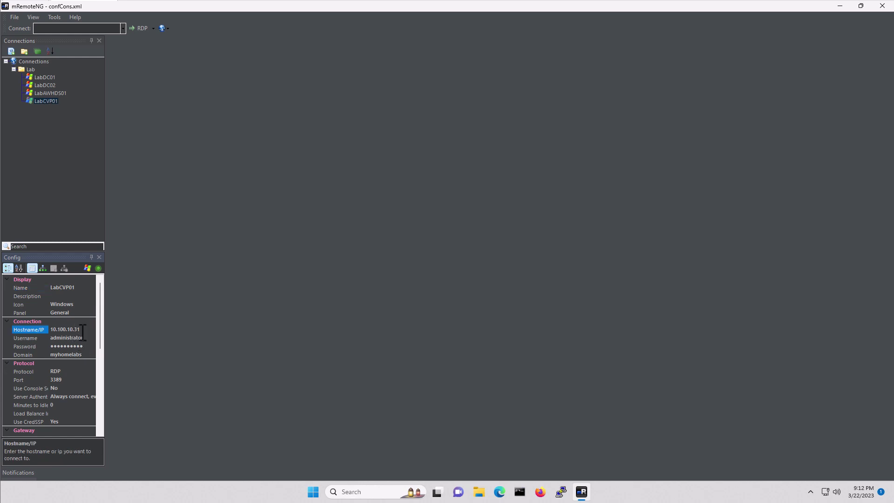
key("BackSpace")
left_click(88, 353)
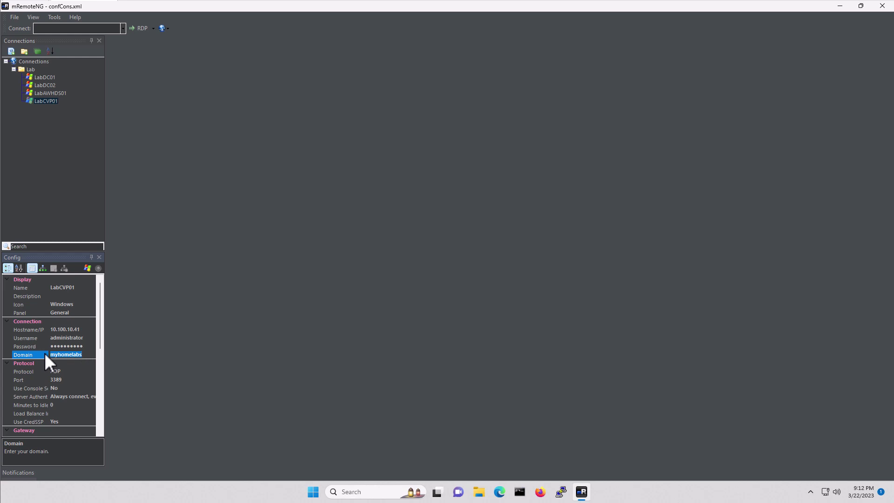
key("BackSpace")
left_click_drag(99, 320, 98, 382)
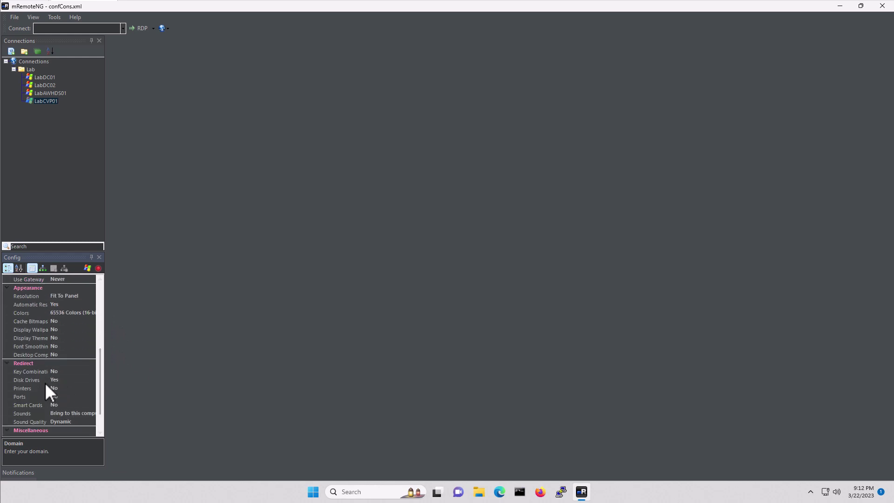
left_click(53, 154)
Open the RDP session to LabCVP01 and close its Server Manager window.
double_click(48, 101)
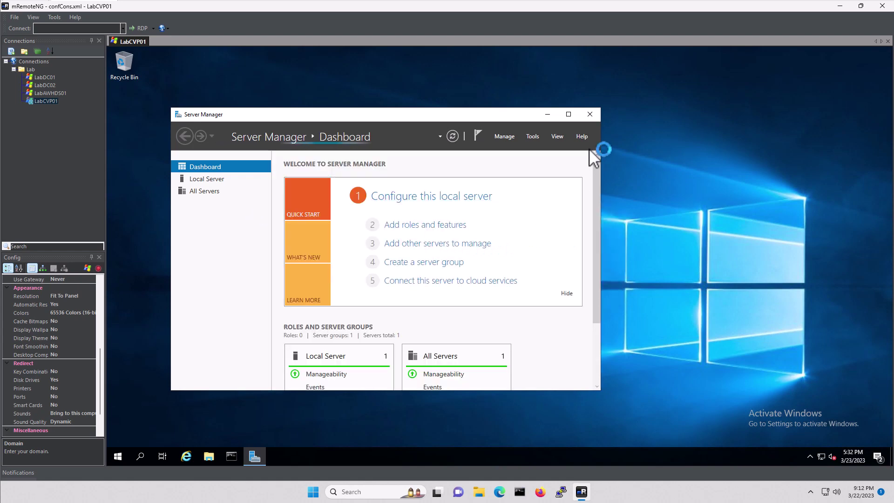
left_click(589, 114)
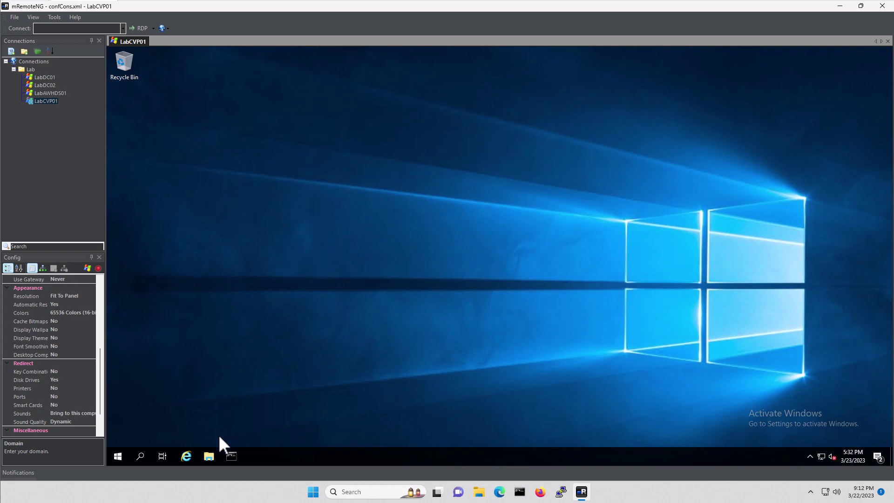
In File Explorer, open Users > user folder > Downloads on LABADMINPC's redirected C drive.
left_click(208, 456)
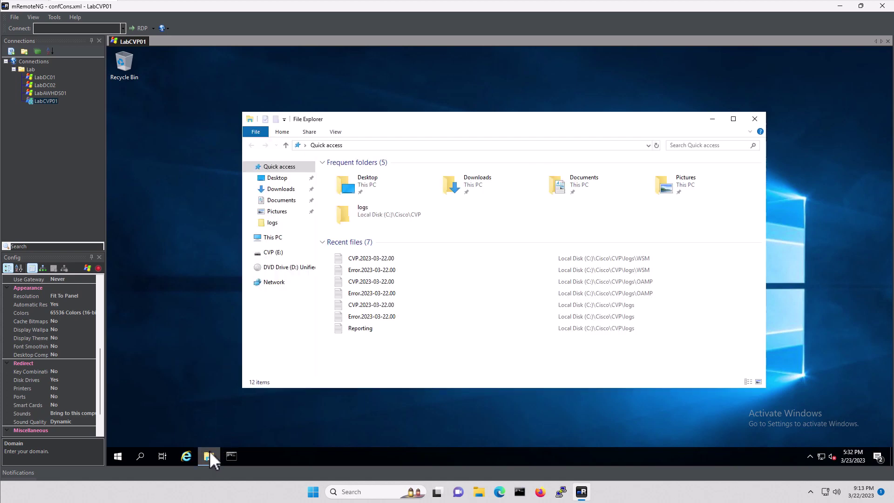
left_click(275, 238)
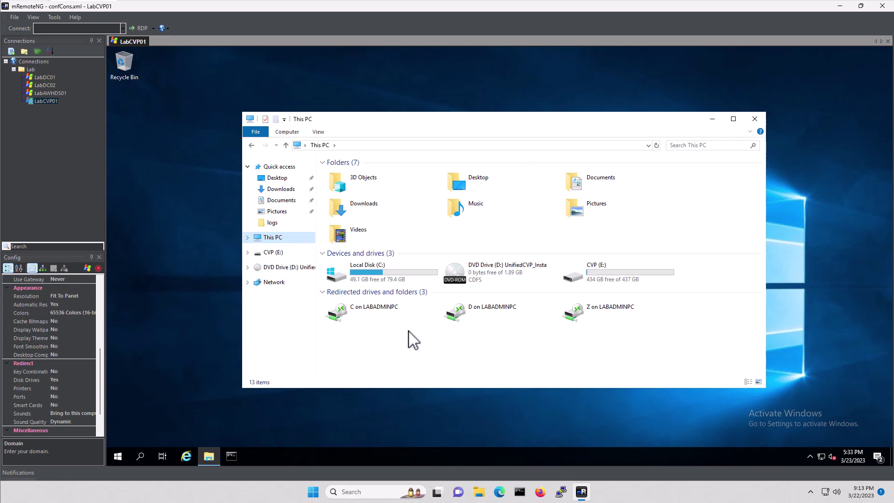
double_click(378, 313)
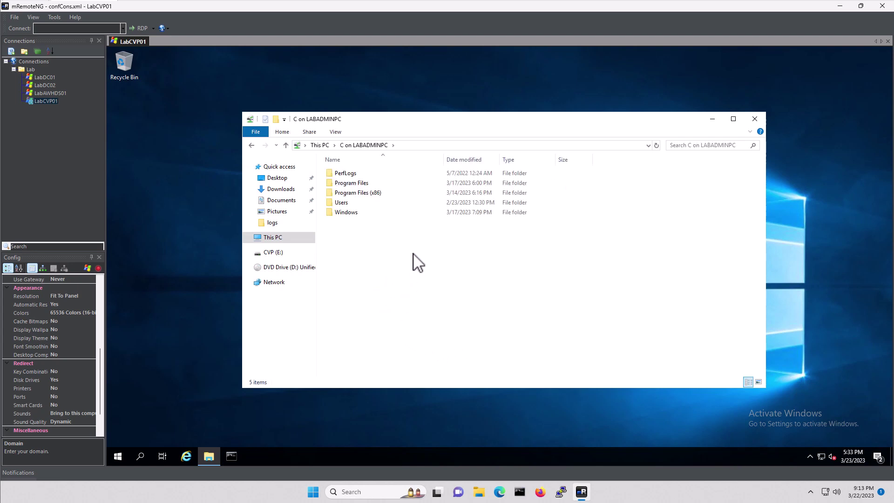
double_click(344, 203)
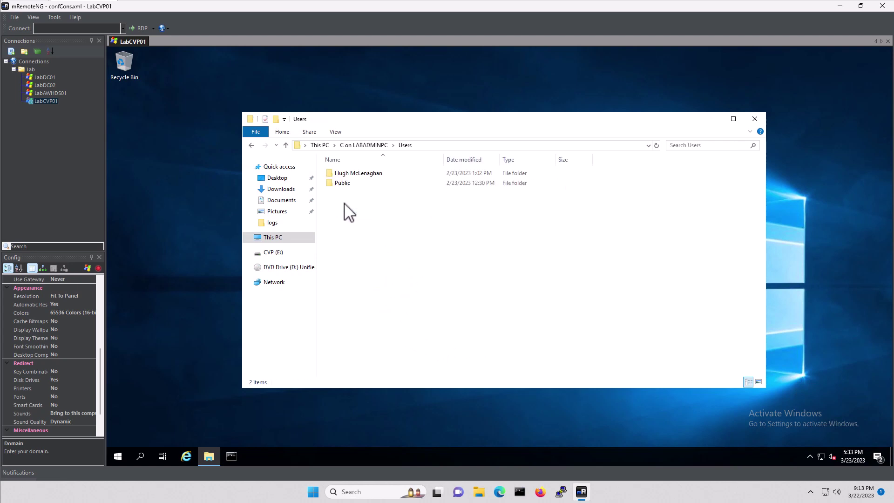
left_click(358, 174)
double_click(358, 173)
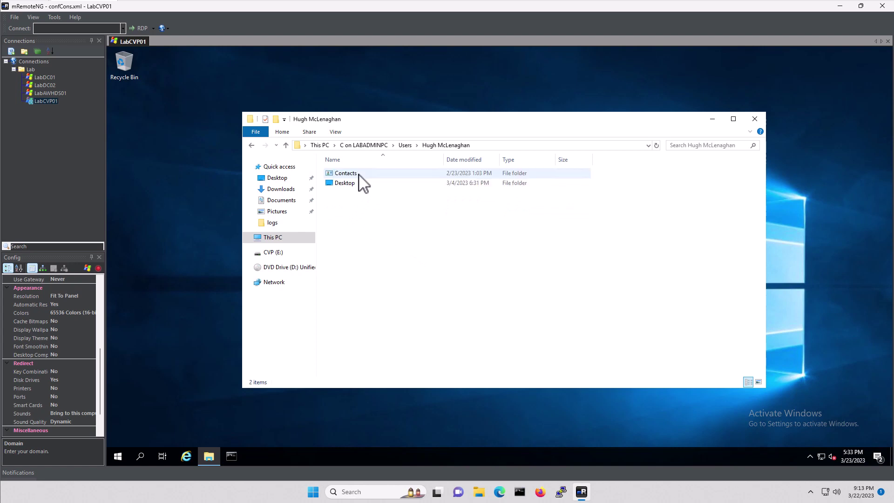
double_click(350, 203)
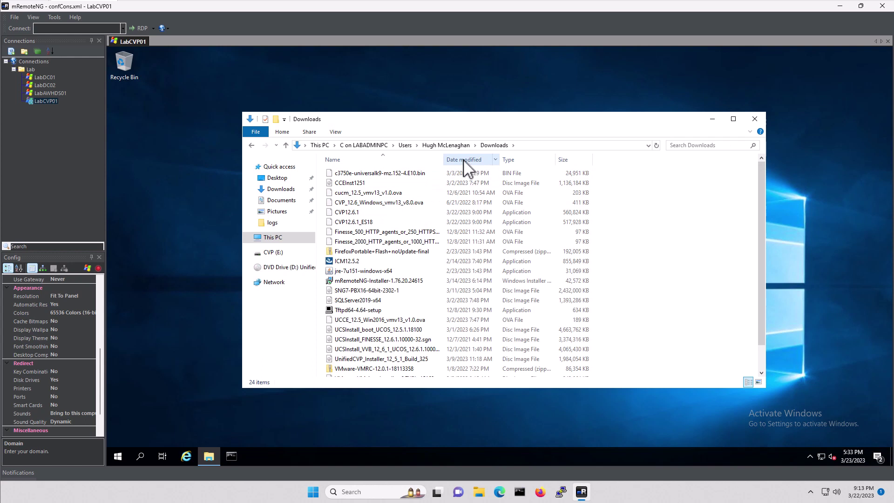
Sort Downloads by date modified and select the CVP12.6.1_ES18 installer.
left_click(465, 161)
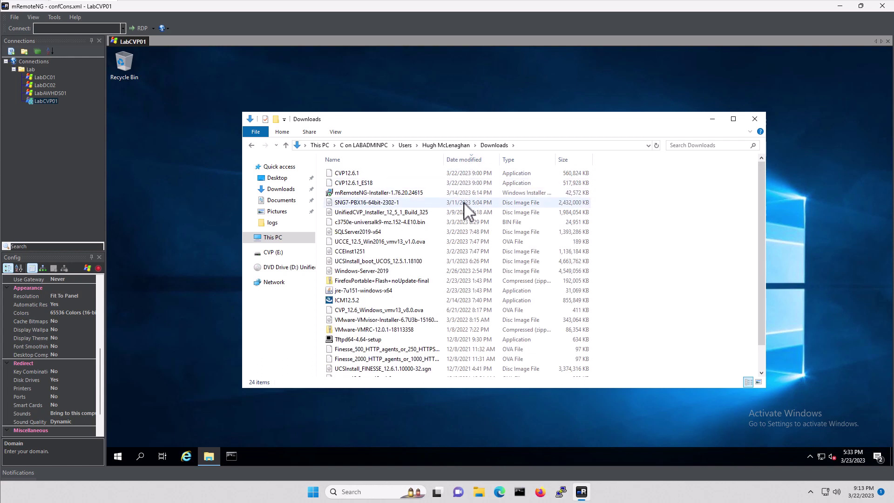
left_click(359, 175)
left_click(362, 183, "shift")
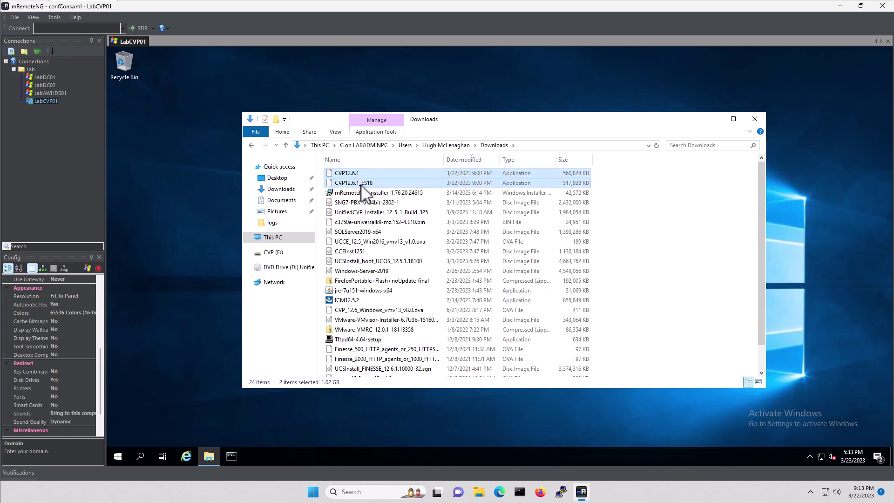
left_click(361, 185)
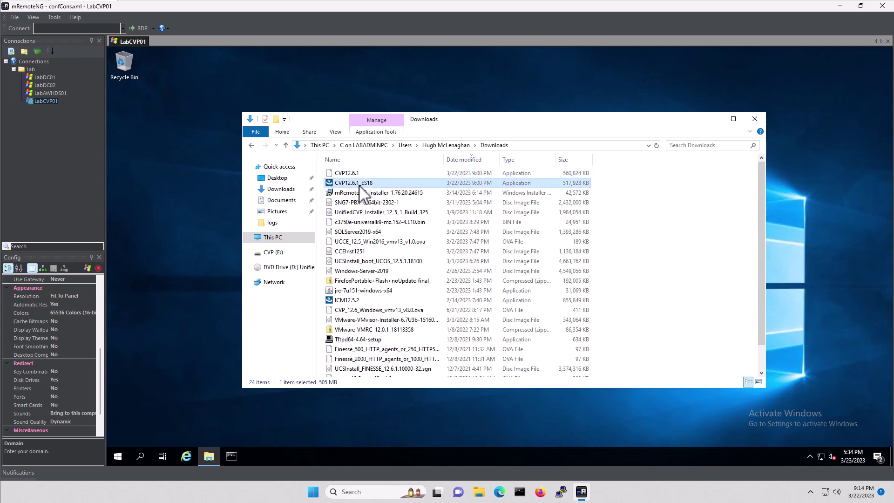
Copy CVP12.6.1_ES18 and CVP12.6.1 to the desktop, stacked below the Recycle Bin.
left_click_drag(360, 186, 175, 205)
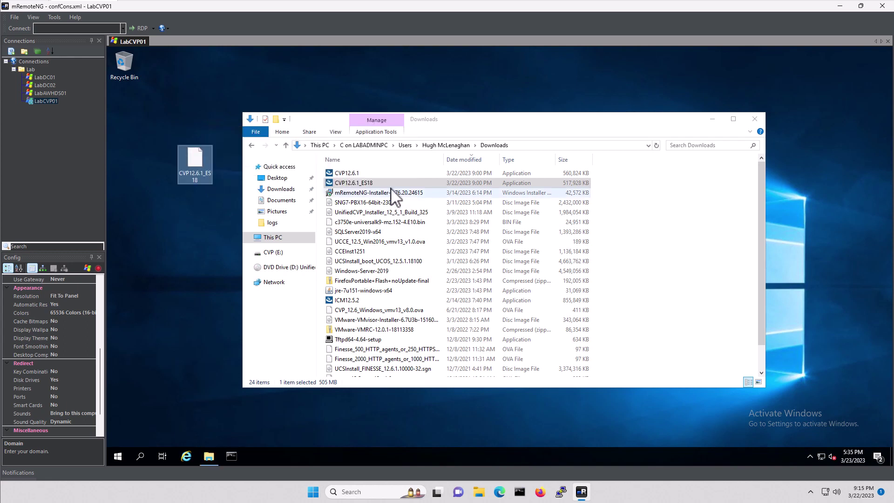
left_click(355, 173)
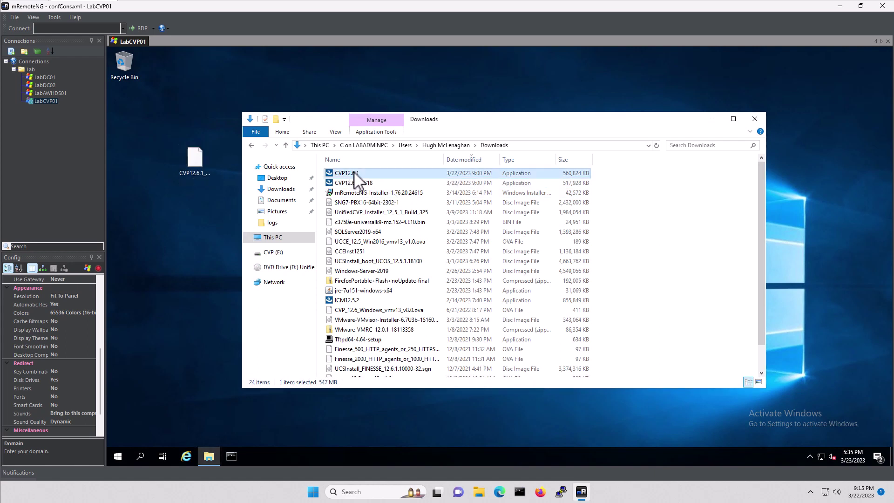
left_click_drag(356, 176, 169, 213)
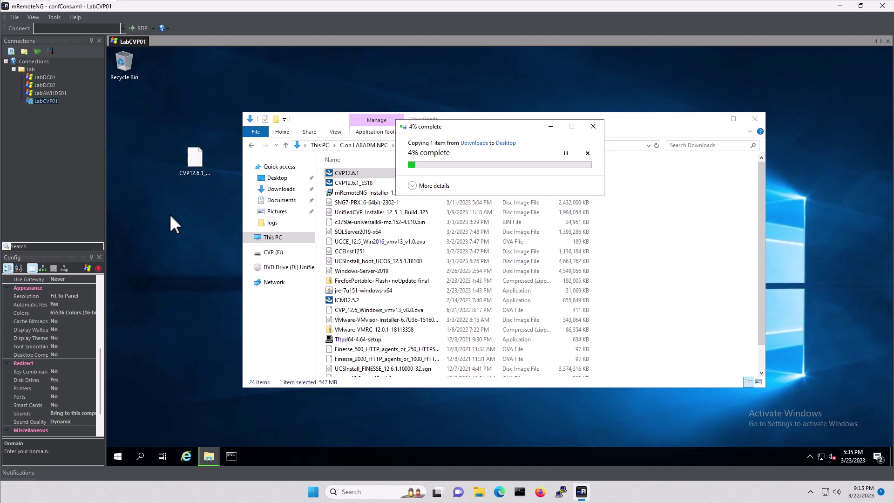
left_click_drag(468, 126, 199, 121)
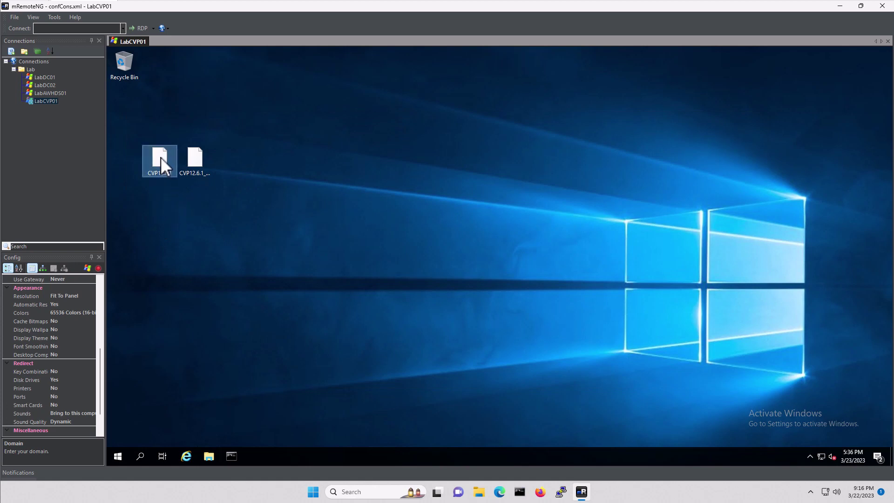
left_click_drag(160, 158, 134, 113)
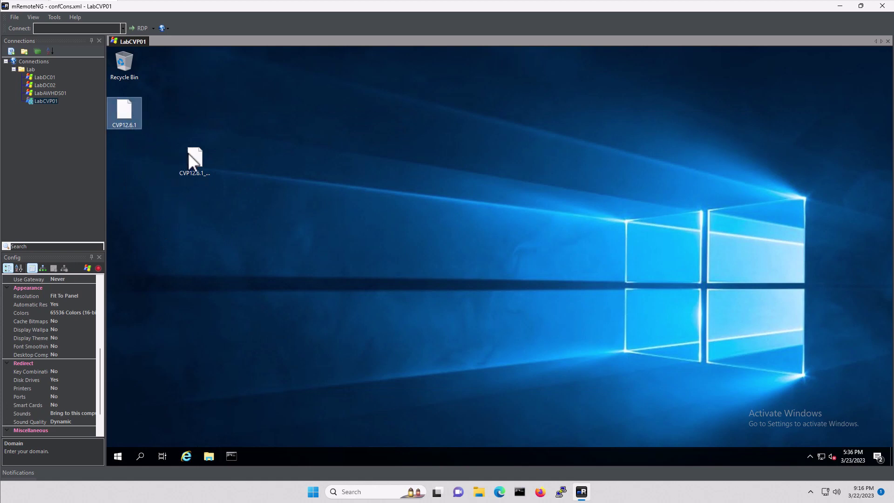
left_click_drag(194, 154, 128, 146)
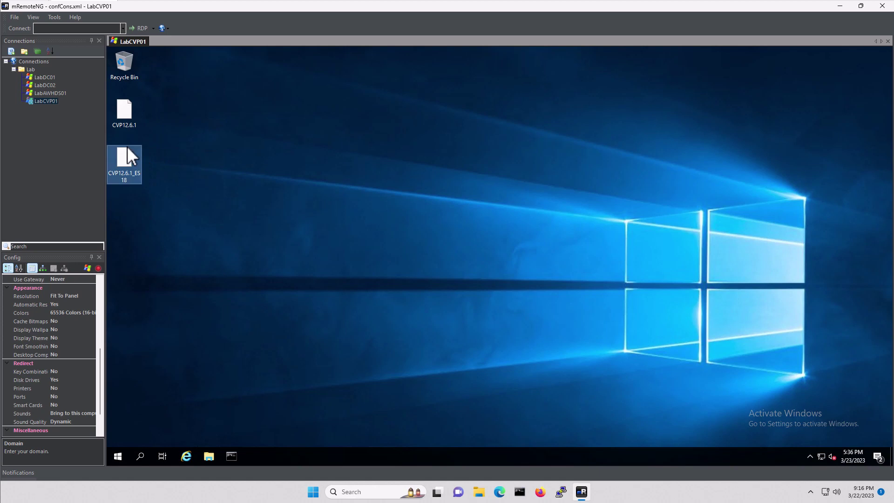
left_click(197, 183)
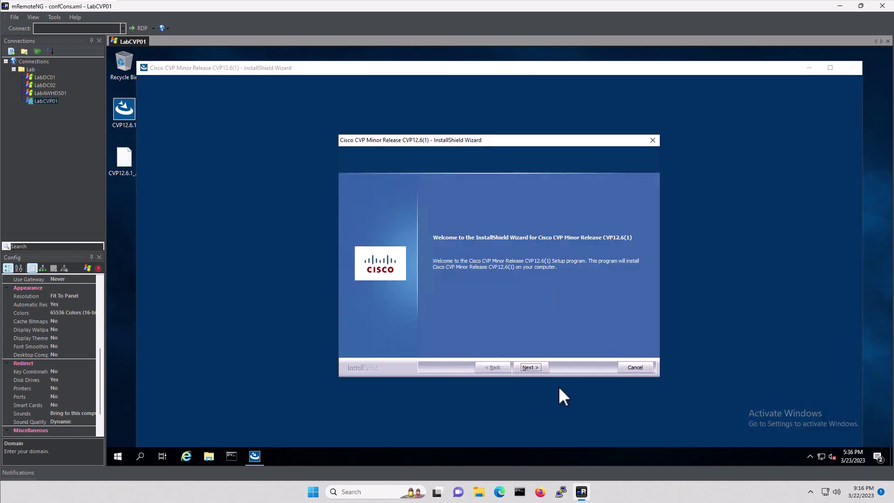
Install CVP12.6(1), accepting the license and the audio backup notice, deferring the restart.
left_click(532, 366)
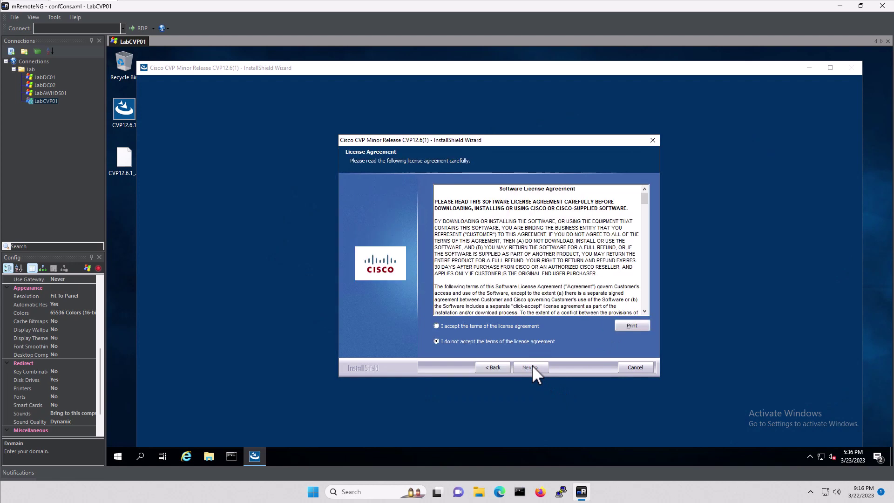
left_click(454, 324)
left_click(530, 366)
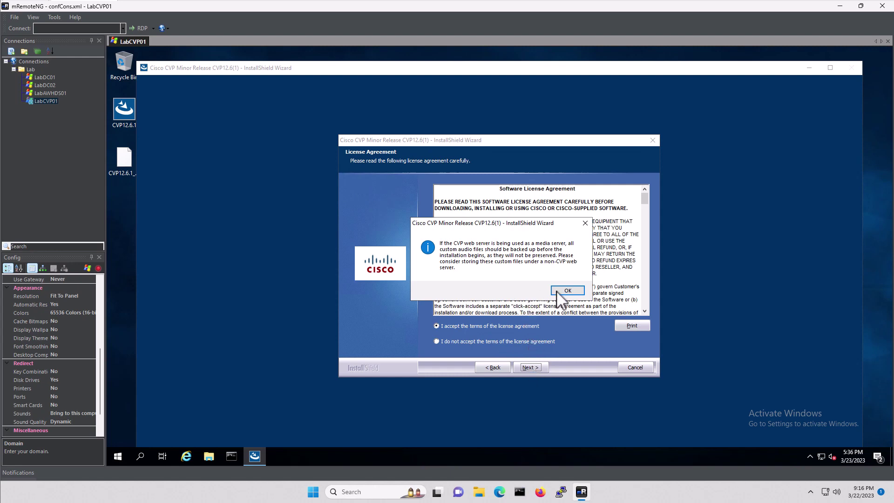
left_click(567, 290)
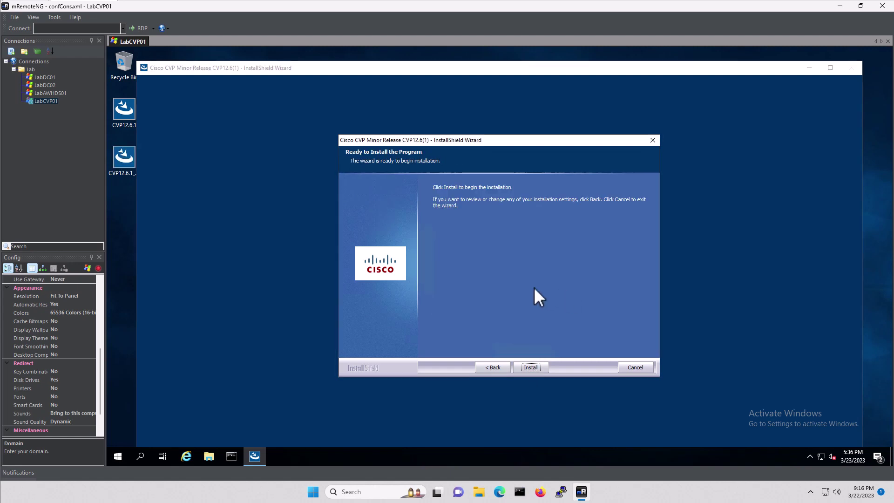
left_click(532, 368)
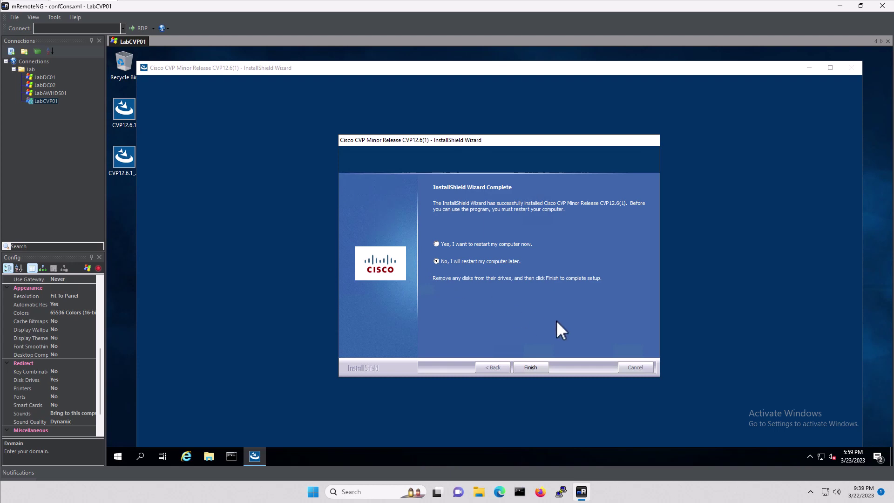
left_click(532, 368)
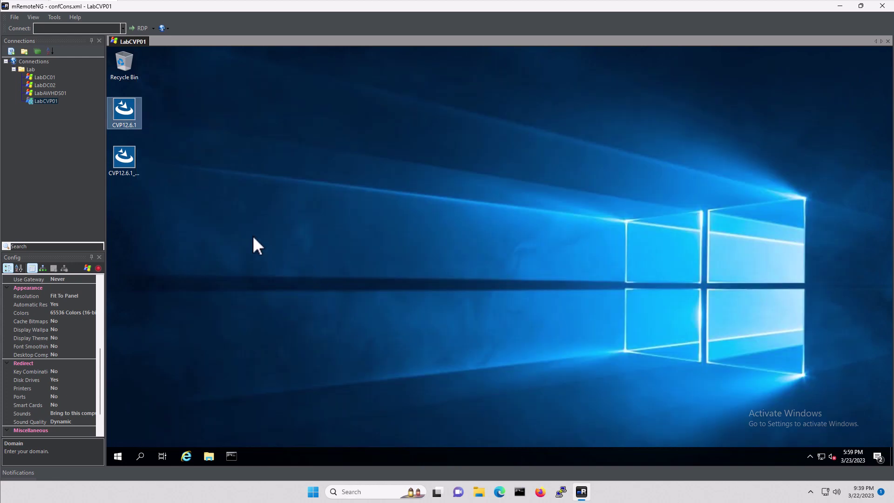
Launch the CVP12.6.1_ES18 installer, accept the license and backup notice, and start installing.
left_click(153, 189)
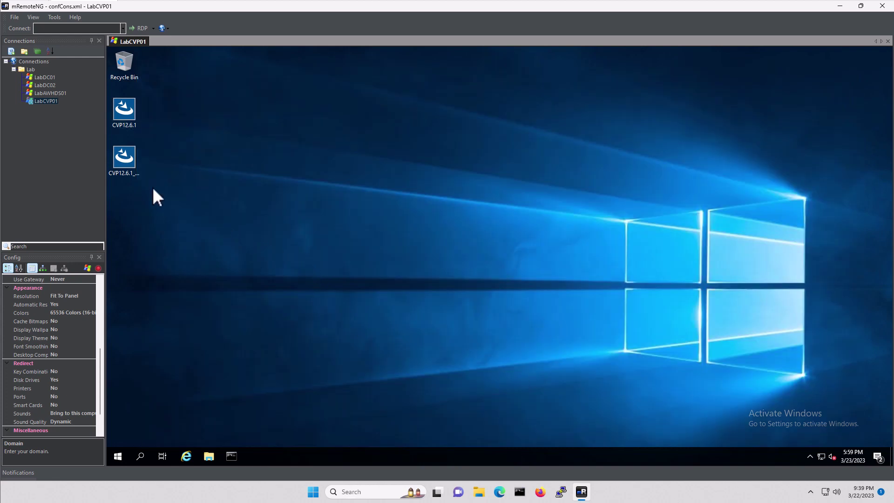
left_click(124, 154)
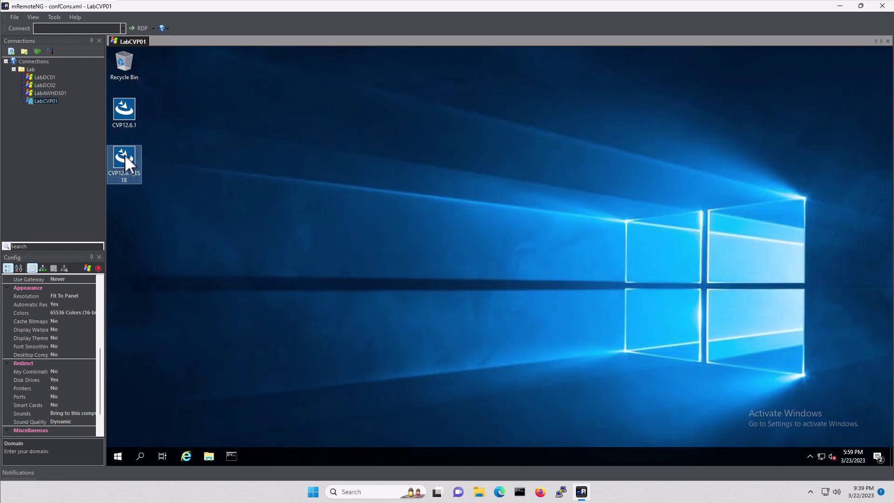
double_click(124, 154)
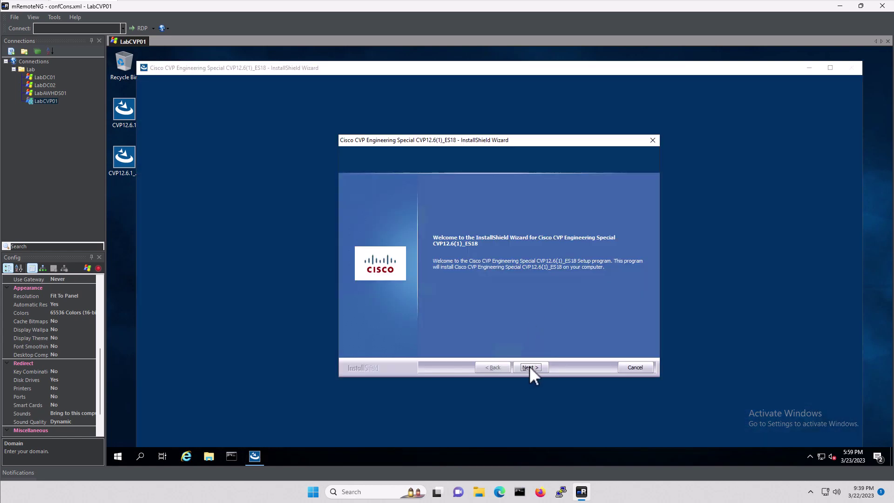
left_click(529, 367)
left_click(465, 332)
left_click(532, 367)
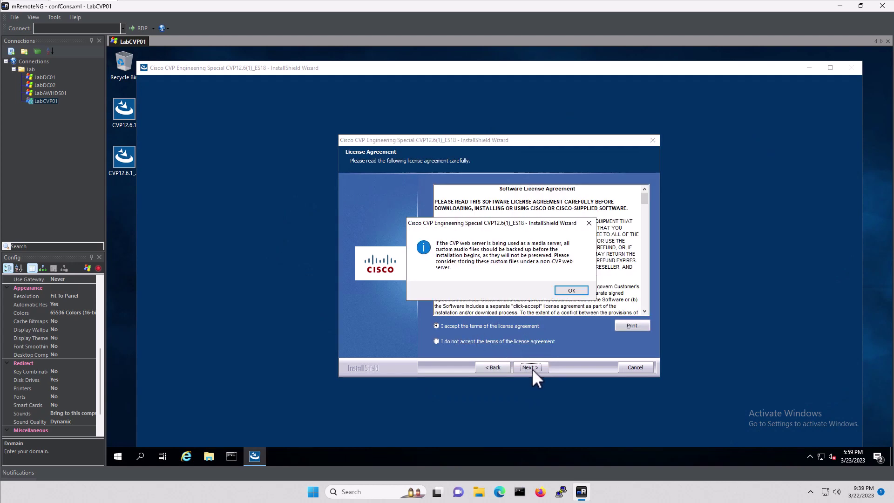
left_click(568, 289)
left_click(531, 368)
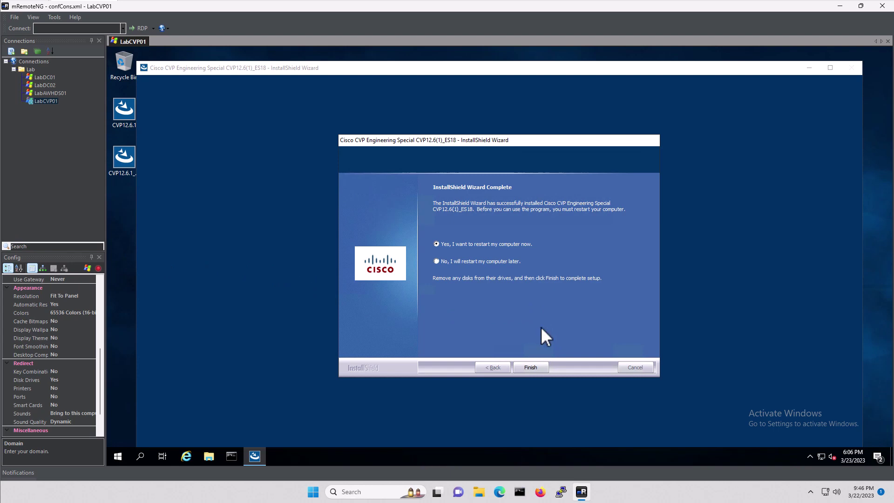
Finish the ES18 install with an immediate restart, then close the LabCVP01 session and mRemoteNG.
left_click(530, 367)
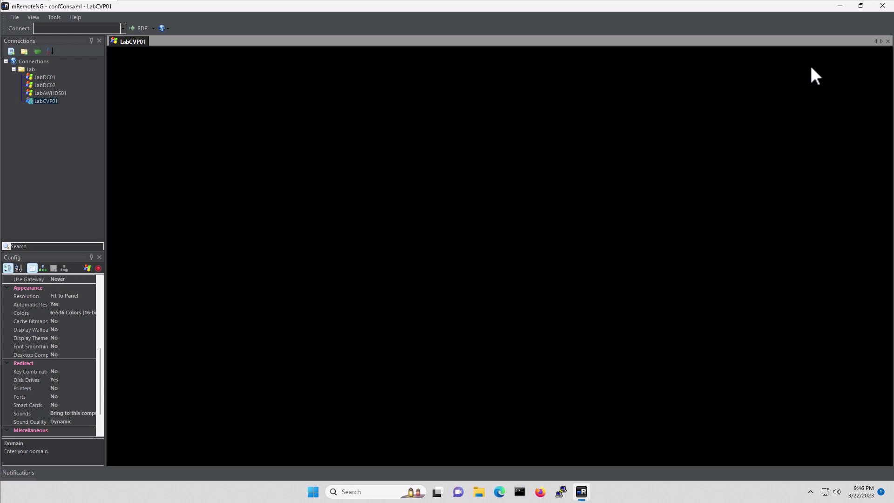
left_click(887, 41)
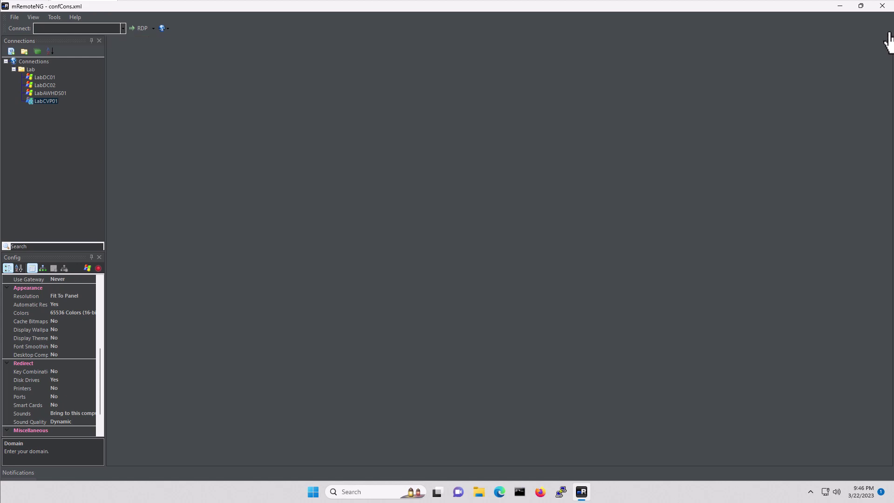
left_click(882, 7)
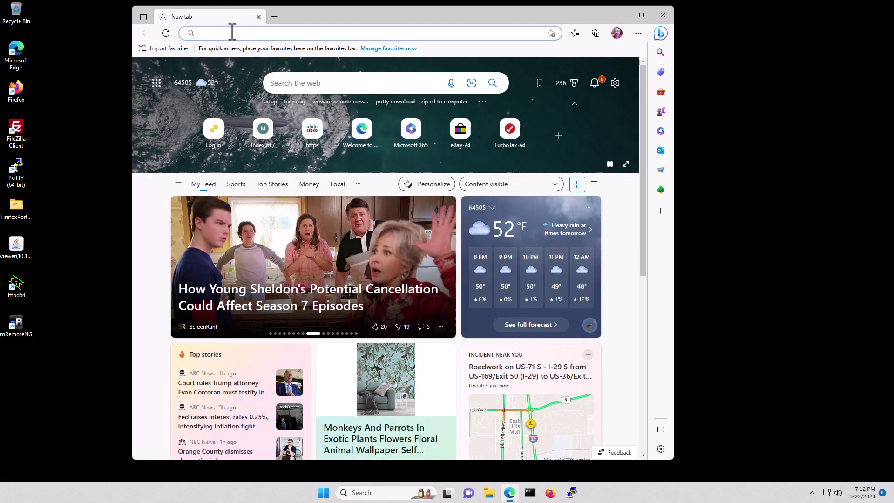
type("http")
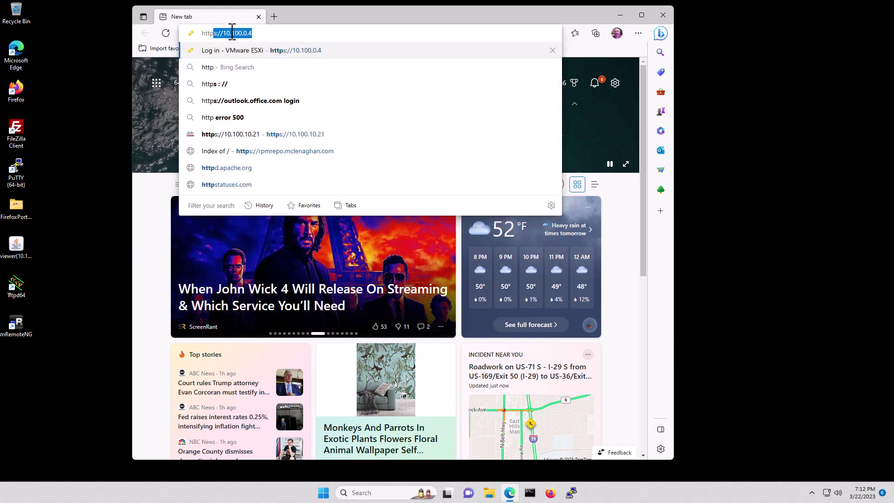
type("s://10.10")
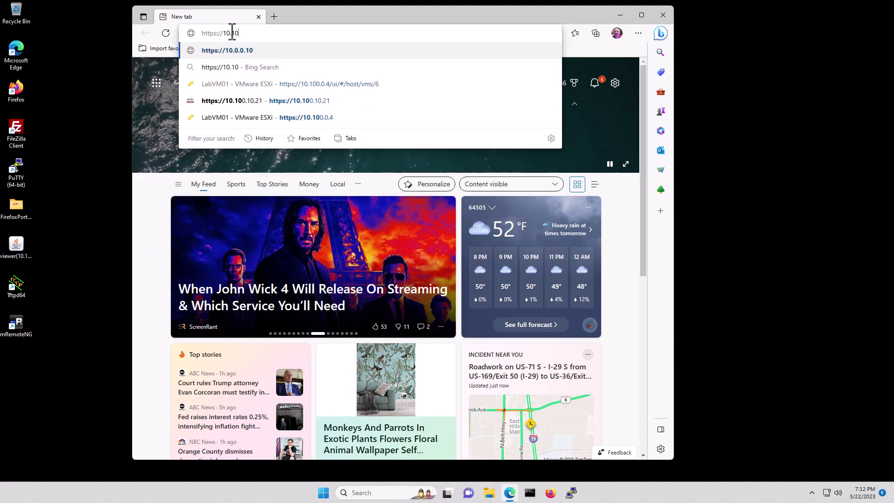
type("0.10.41")
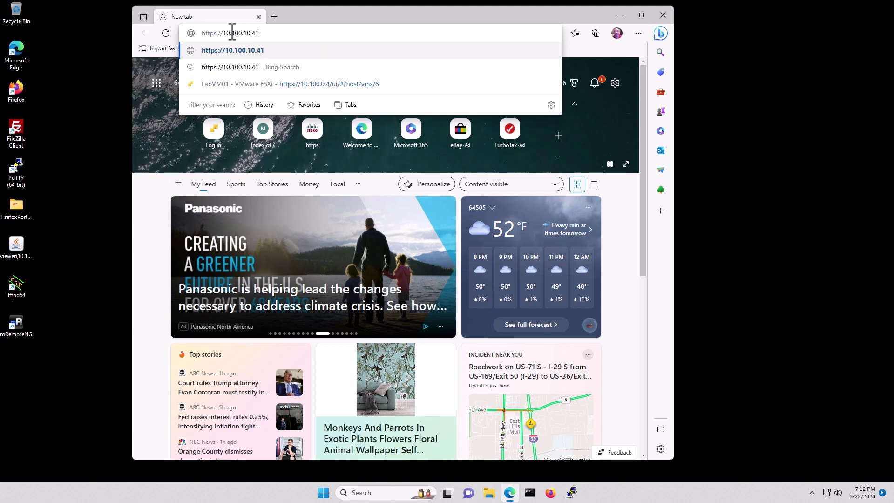
type(":944")
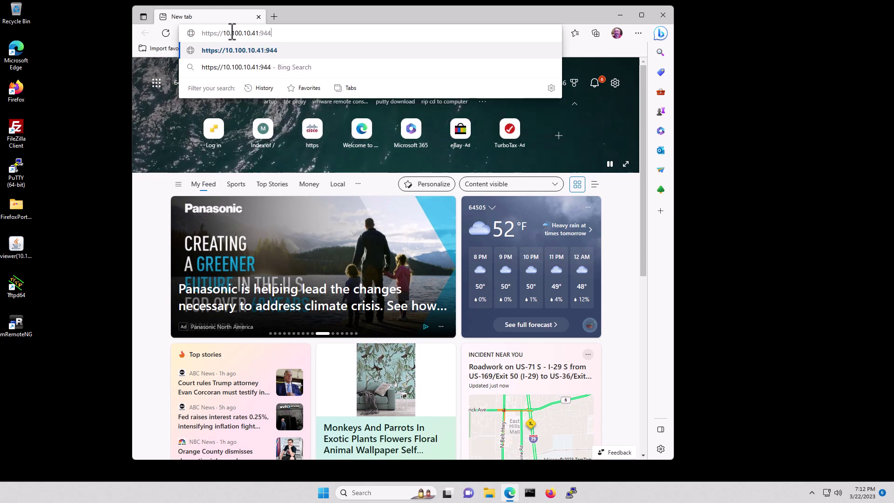
type("3/")
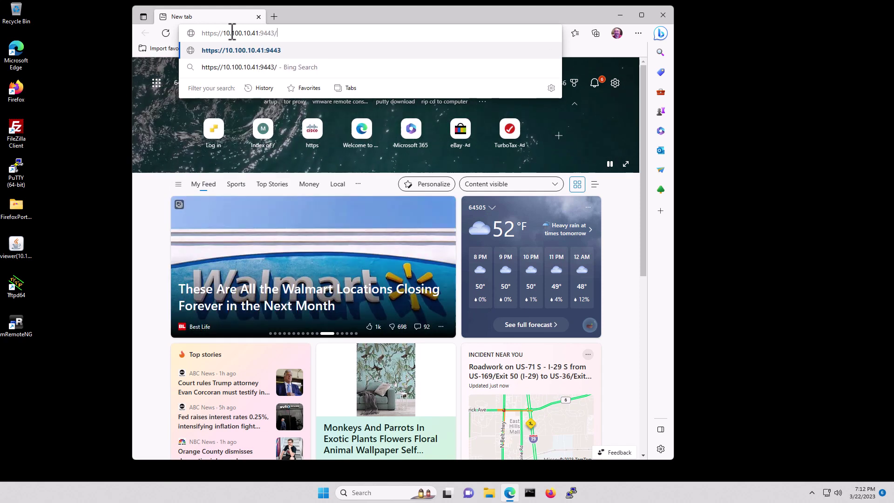
type("vsph")
key("Return")
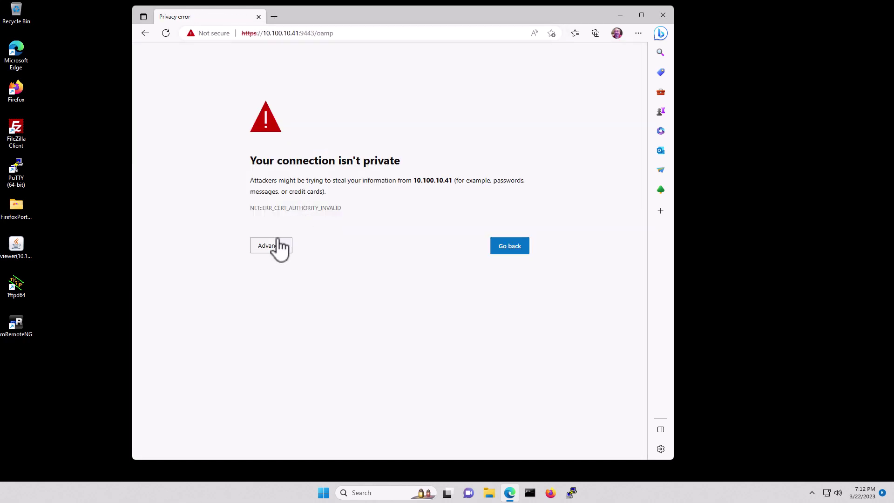
left_click(275, 247)
Continue to 10.100.10.41 (unsafe) and enter the administrator username and password.
left_click(281, 318)
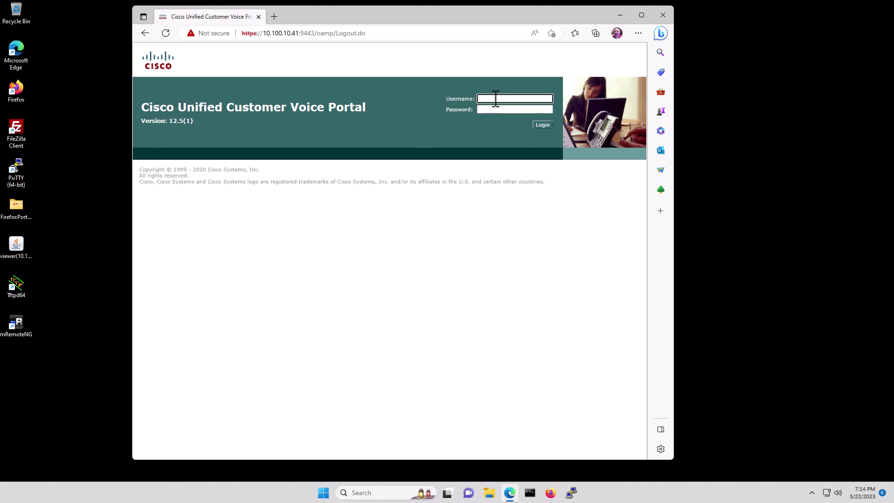
type("administrator")
key("Tab")
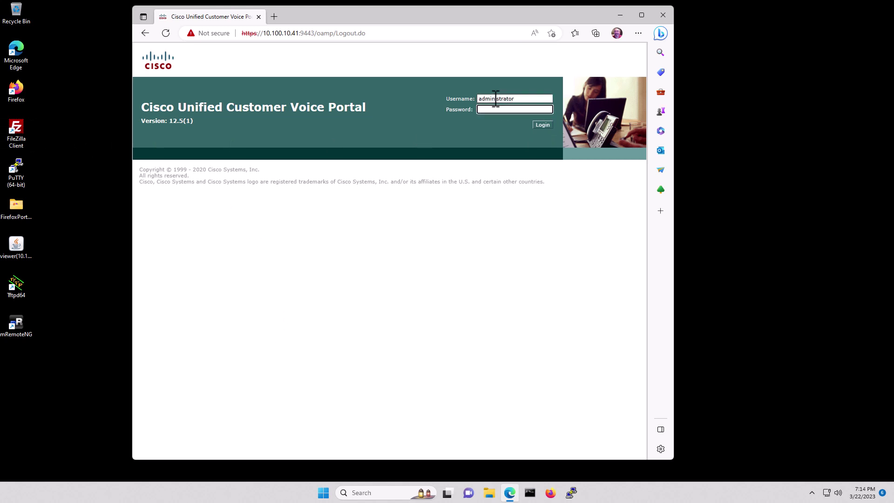
type("•••••")
Log in and open the Unified CVP Call Server list under Device Management.
left_click(541, 124)
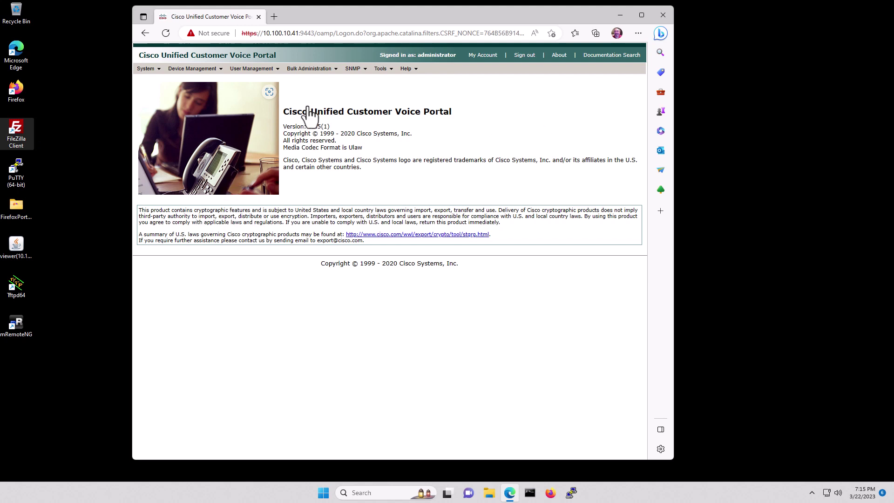
left_click(198, 72)
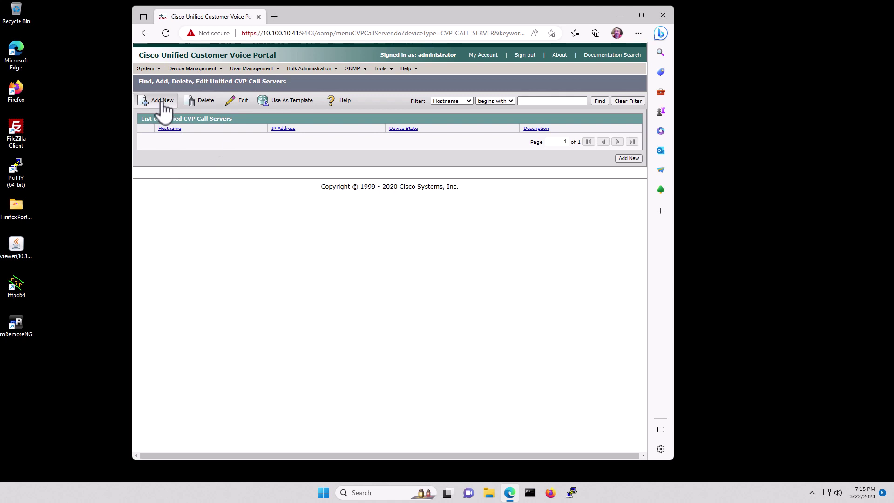
Add a call server at 10.100.10.41, hostname LabCVP01, described 'CVP Call Server', with ICM enabled.
left_click(164, 106)
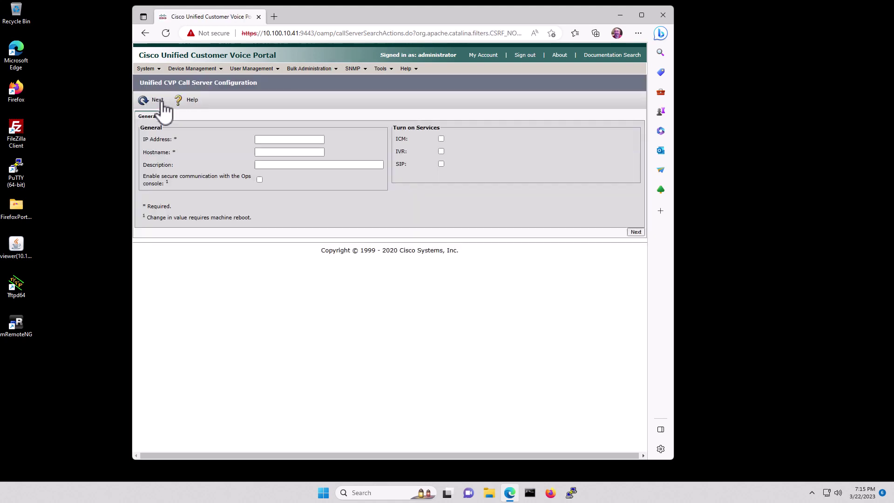
left_click(278, 141)
type("10.100.10.41")
key("Tab")
type("LabCVP01")
key("Tab")
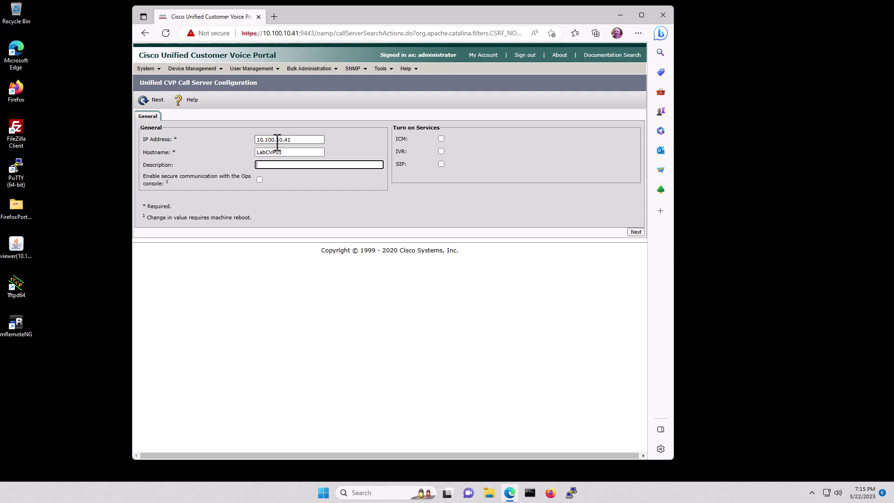
type("CVP Call Server")
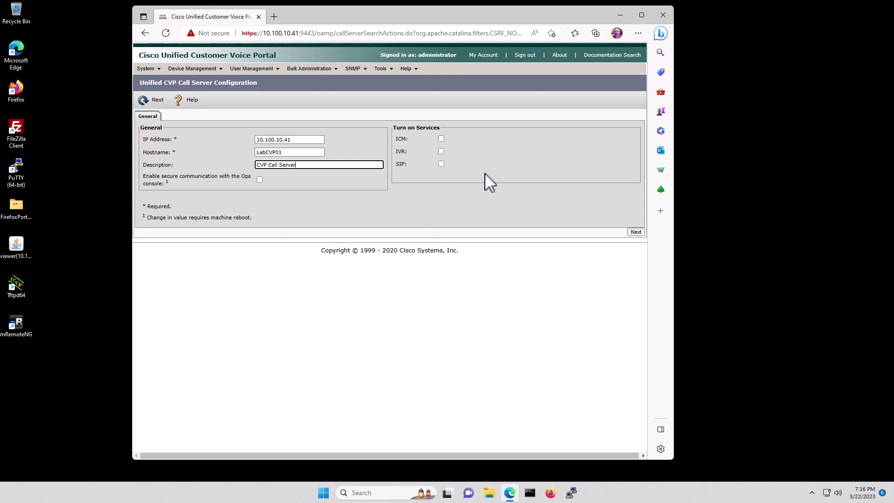
left_click(442, 138)
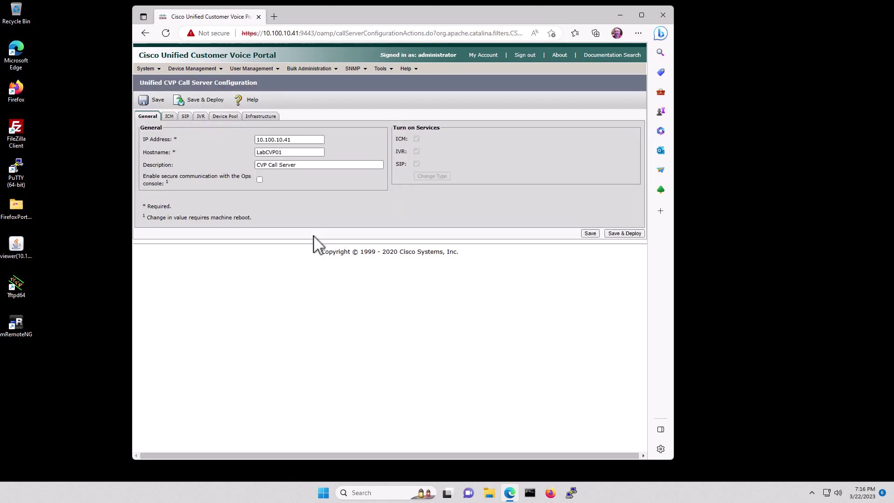
Set Maximum Length of DNIS to 4 in the ICM settings and save and deploy the call server.
left_click(168, 117)
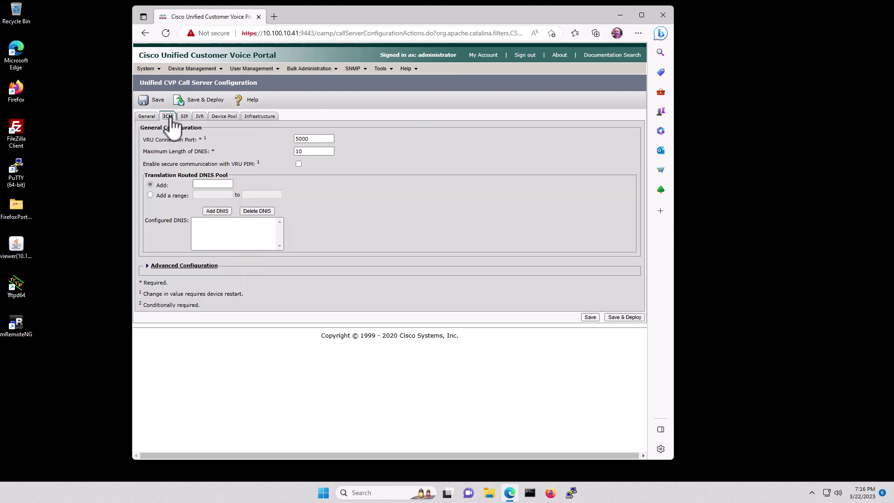
double_click(322, 154)
type("4")
left_click(624, 317)
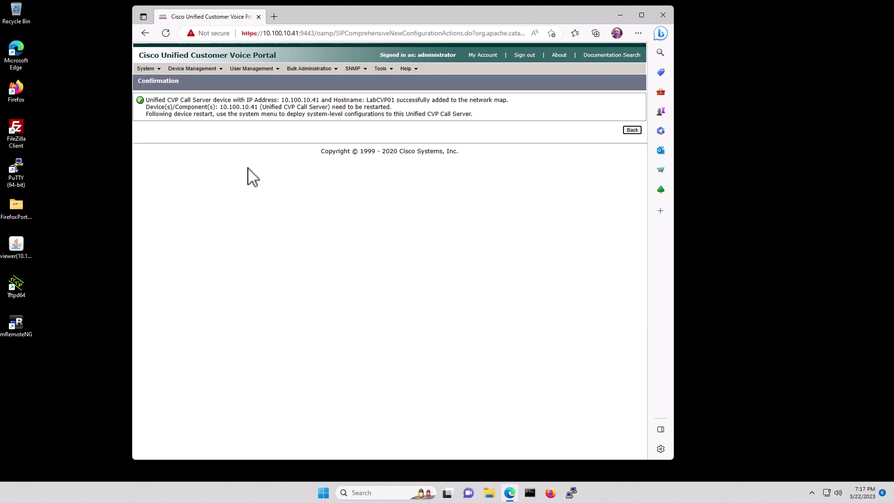
Return to the call server list and reopen the Device Management menu to reach Unified CVP VXML Servers.
left_click(633, 131)
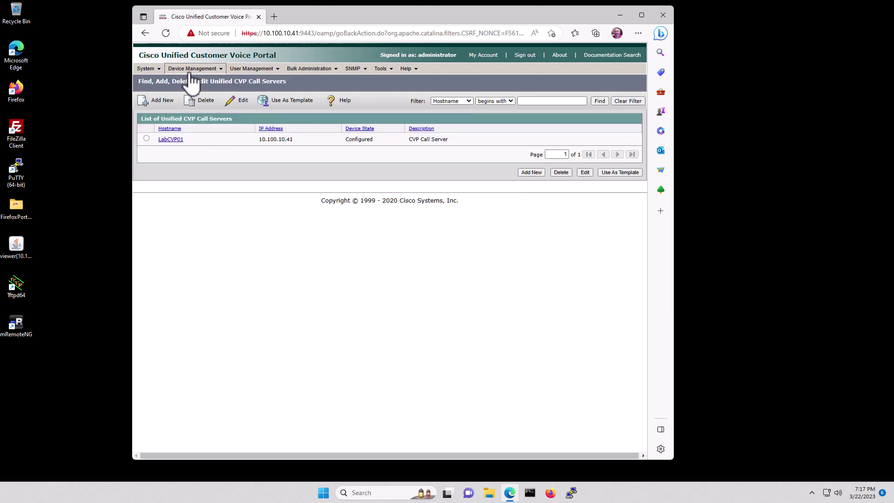
mouse_move(191, 73)
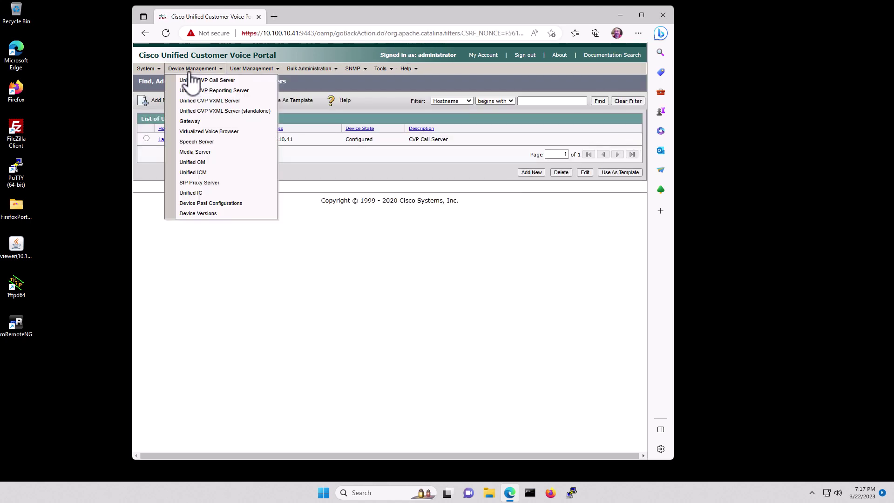
left_click(233, 101)
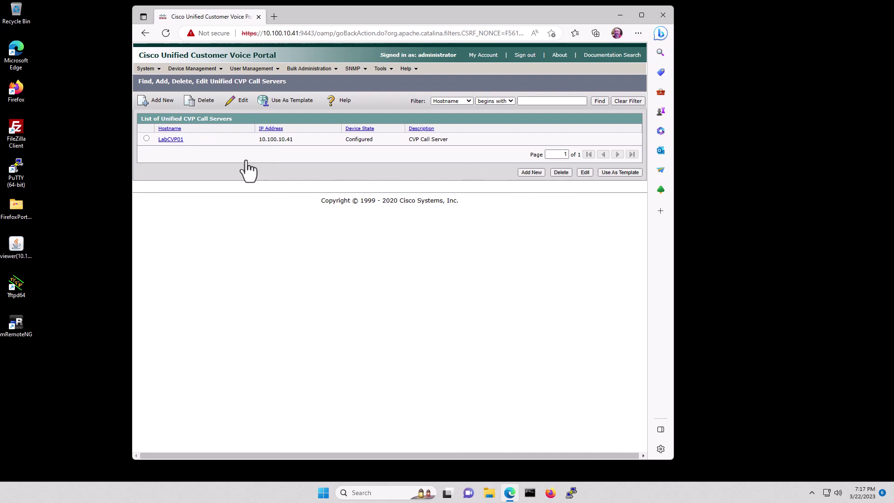
left_click(197, 70)
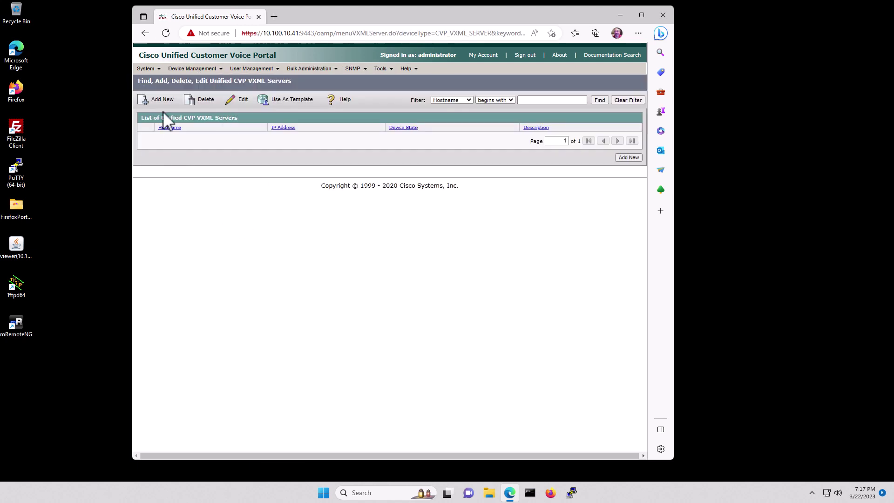
Start a new VXML server with IP 10.100.10.41, hostname LabCVP01 and description 'CVP VXML Server'.
left_click(160, 100)
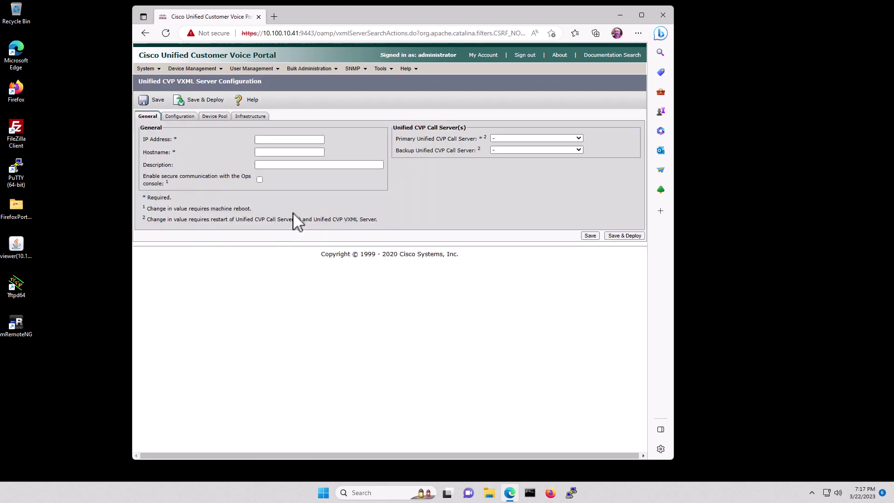
left_click(270, 139)
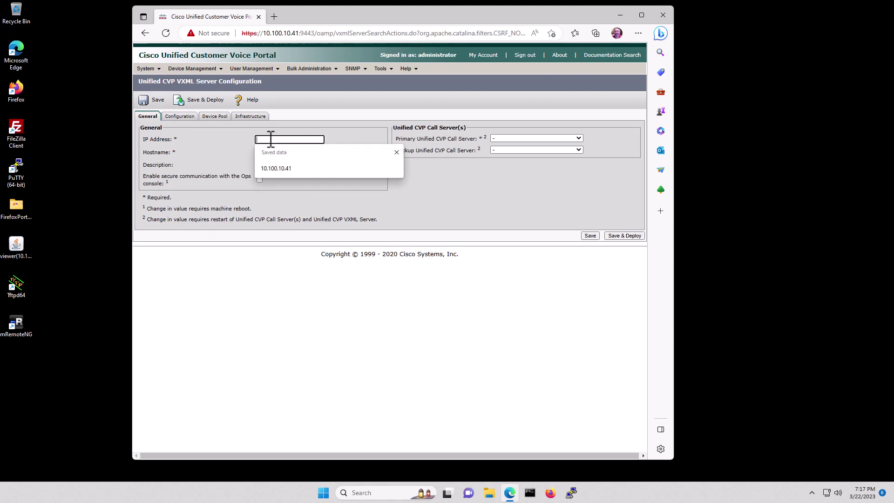
type("10.100.10.41")
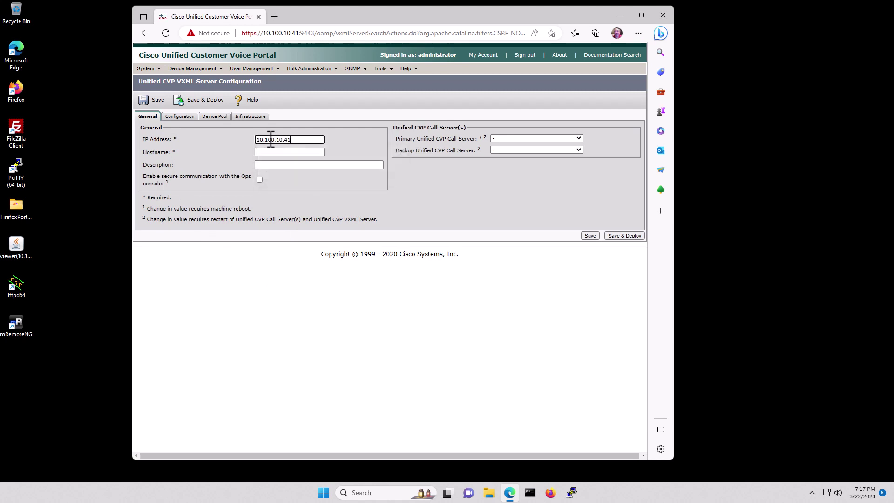
key("Tab")
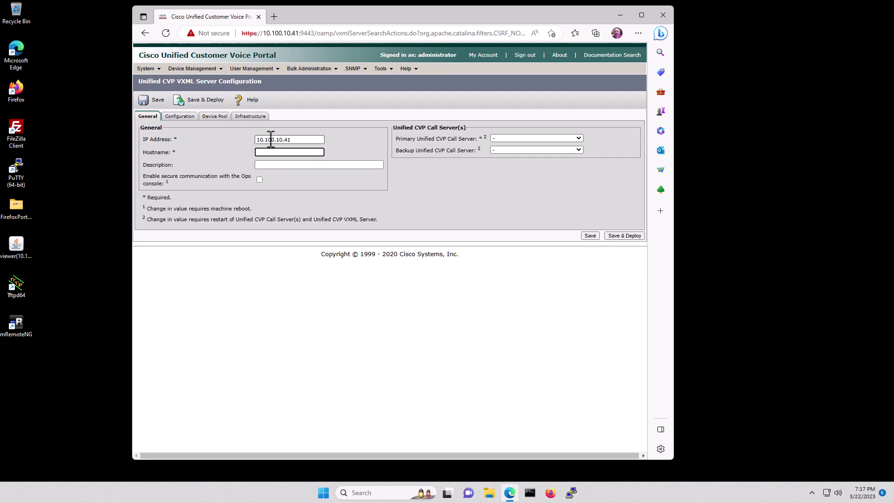
type("LabCVP")
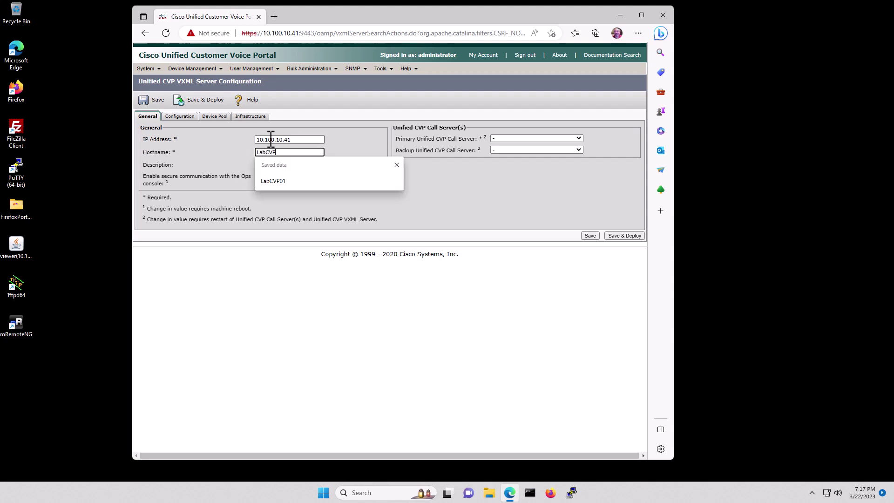
type("01")
key("Tab")
type("CVP VXM")
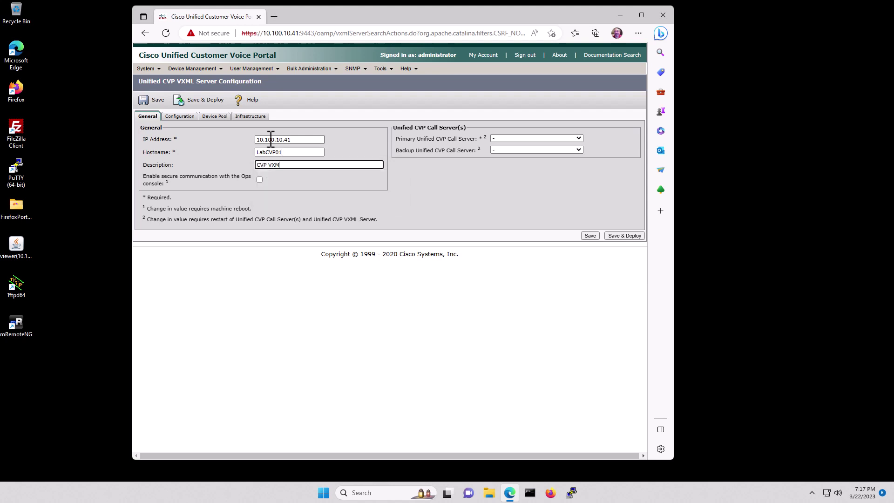
type("L Server")
Make LabCVP01 the primary call server, save and deploy, and acknowledge the restart reminder.
left_click(577, 138)
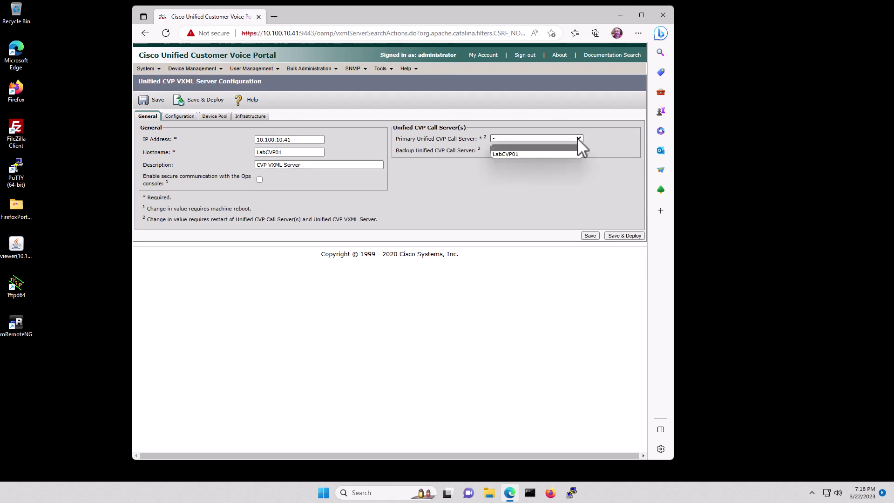
left_click(513, 153)
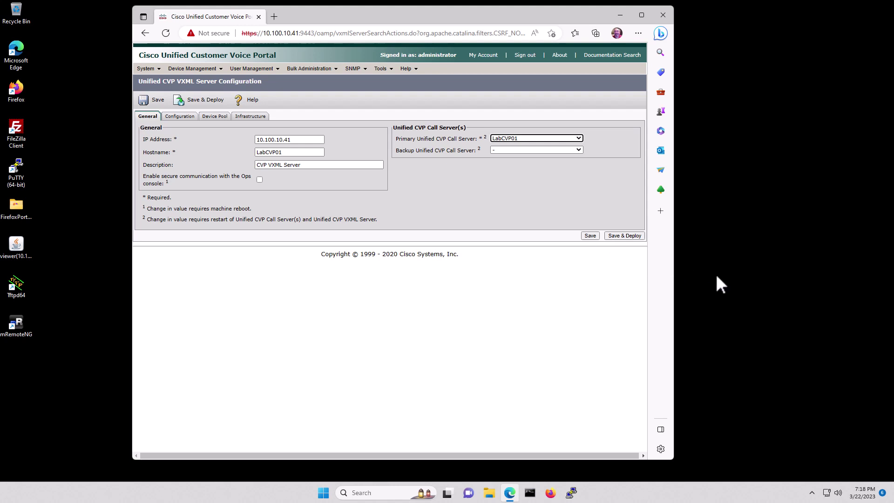
left_click(624, 235)
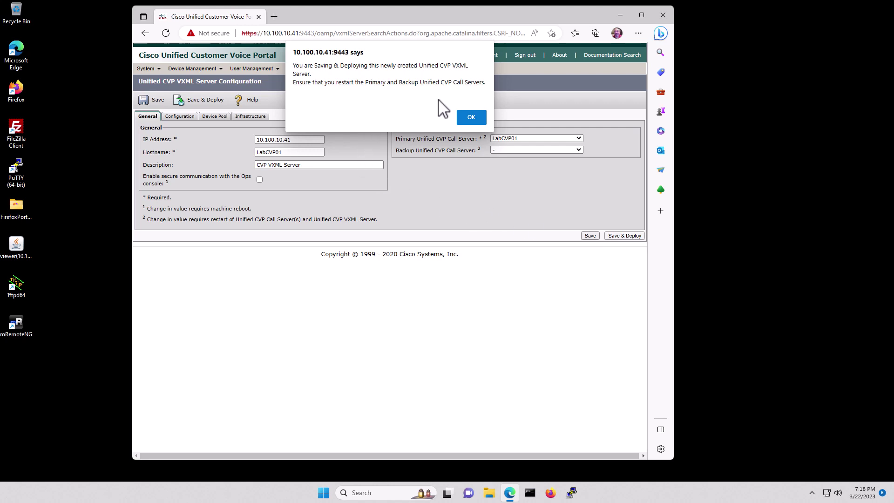
left_click(471, 117)
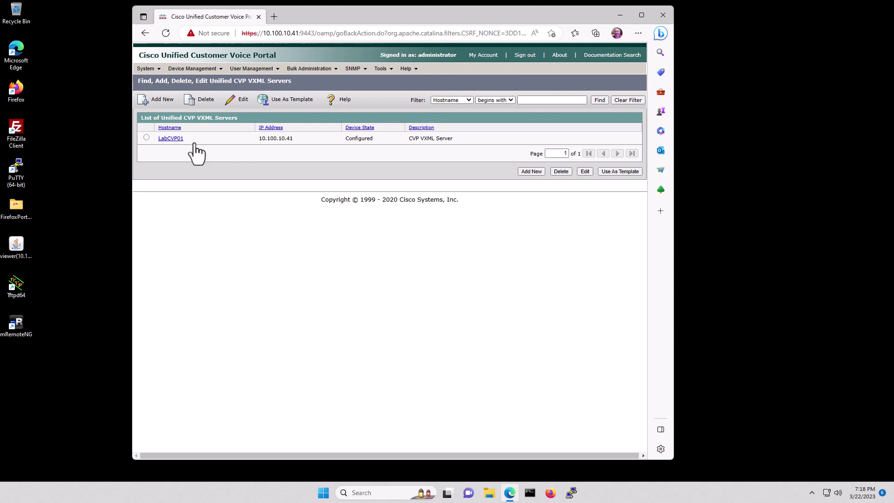
Enable application details reporting on LabCVP01 with inclusive filter *.*.*, save, confirm, and return to the list.
left_click(175, 141)
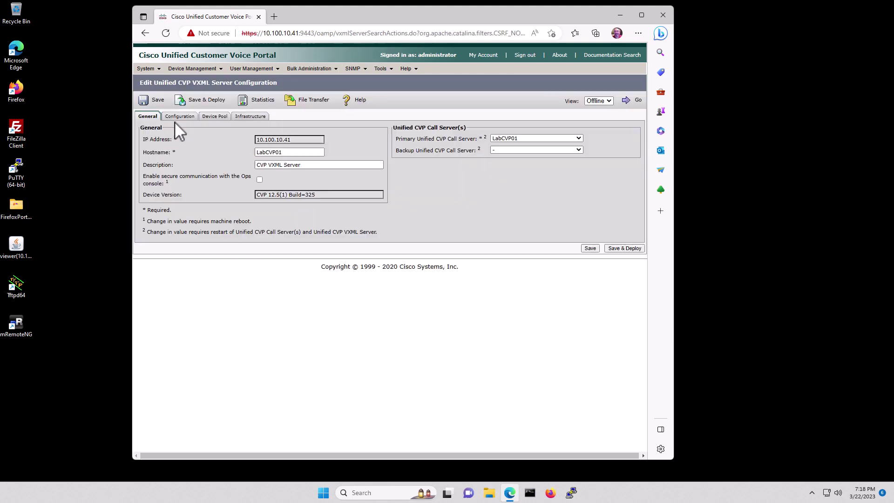
left_click(179, 118)
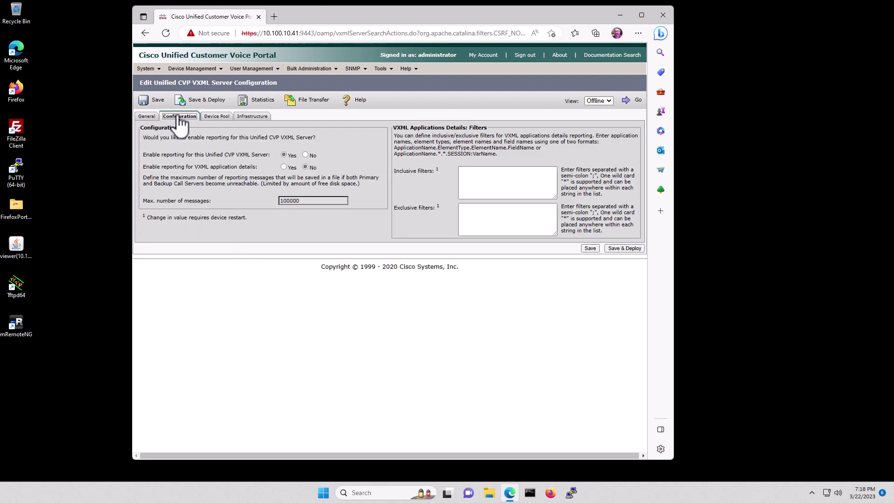
left_click(284, 167)
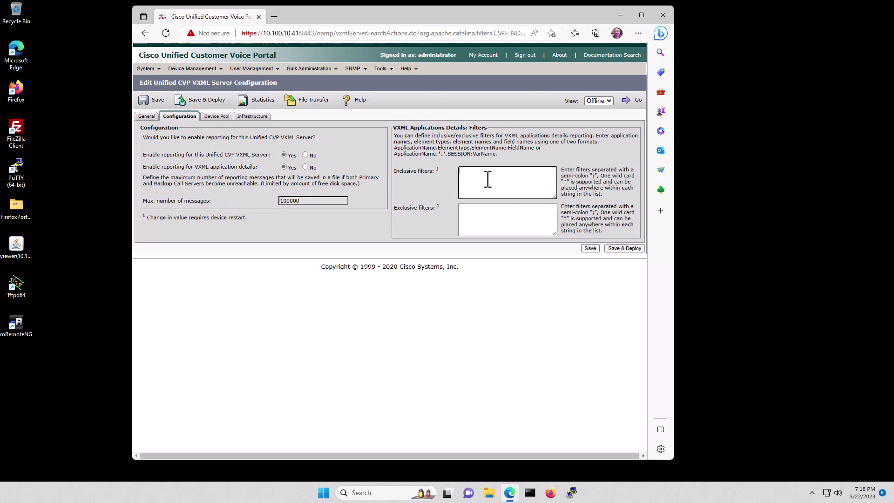
type("*.*.*.*")
left_click(625, 249)
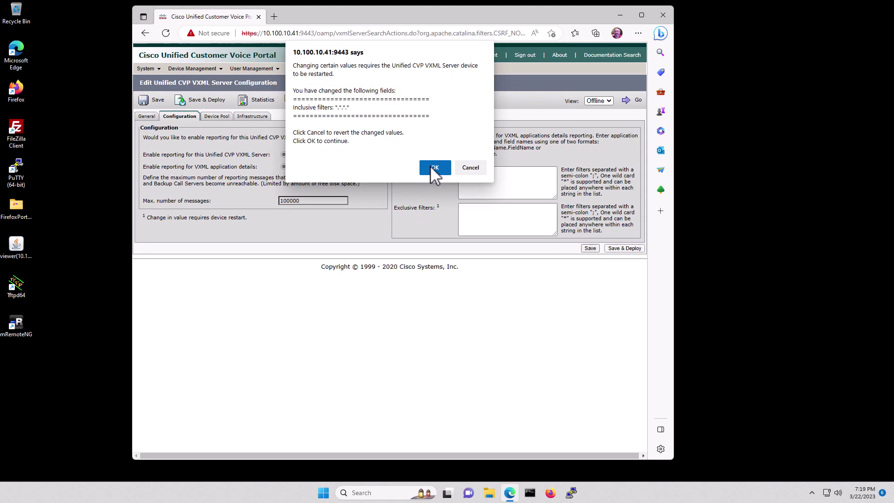
left_click(433, 168)
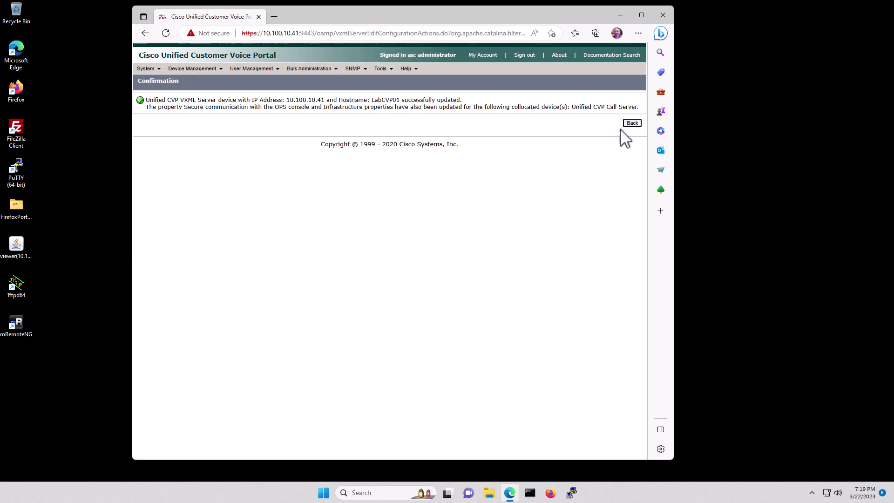
left_click(632, 123)
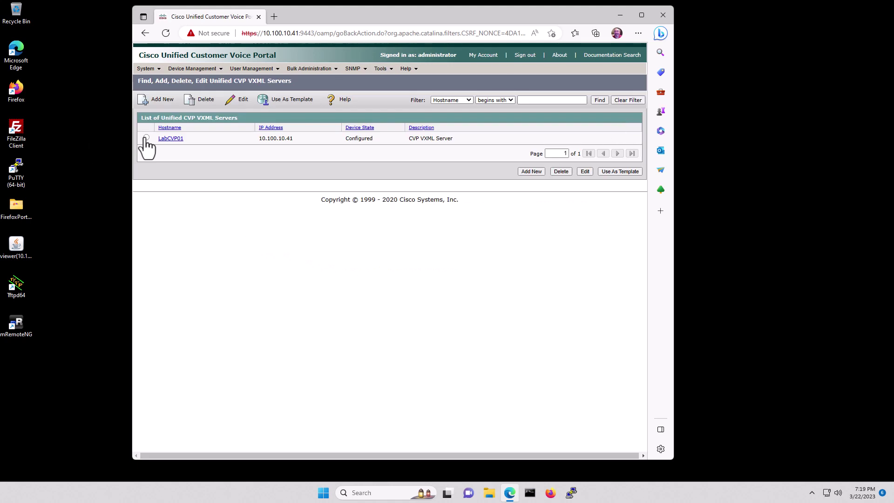
Enter reporting server IP 10.100.10.41, hostname LabCVP01 and description 'CVP Reporting Server'.
mouse_move(191, 72)
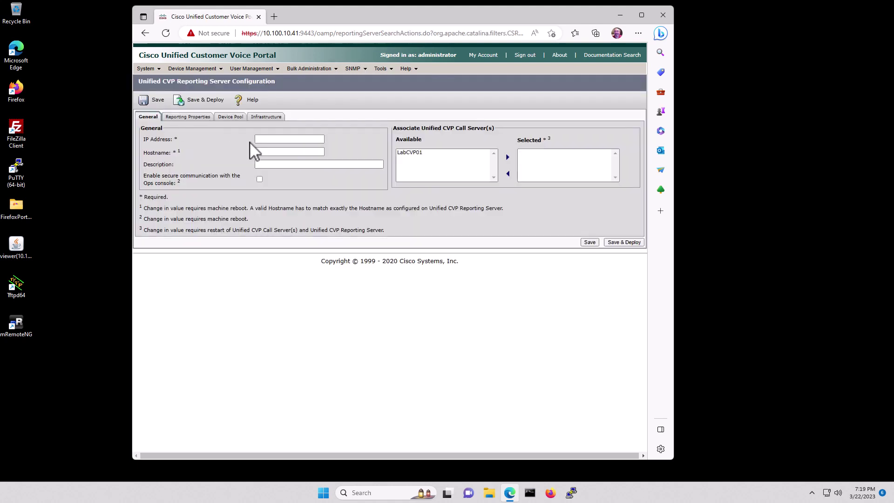
left_click(287, 138)
type("10.100.10.41")
key("Tab")
type("LabCVP01")
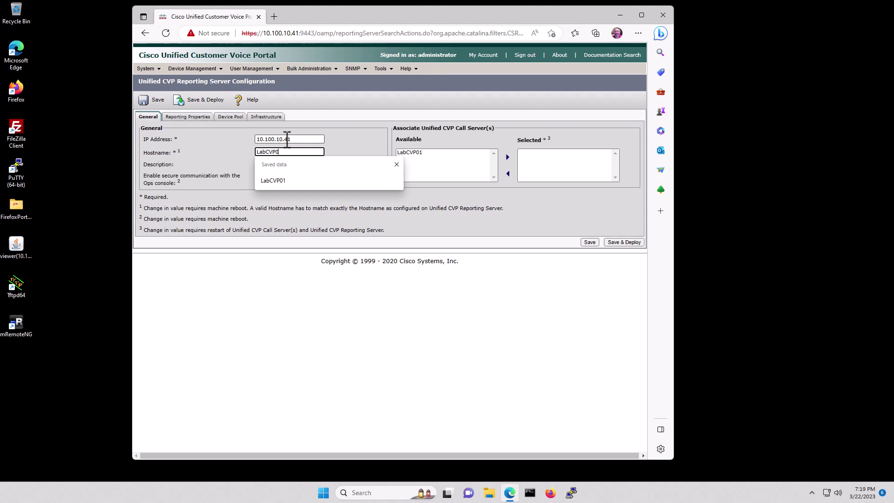
key("Tab")
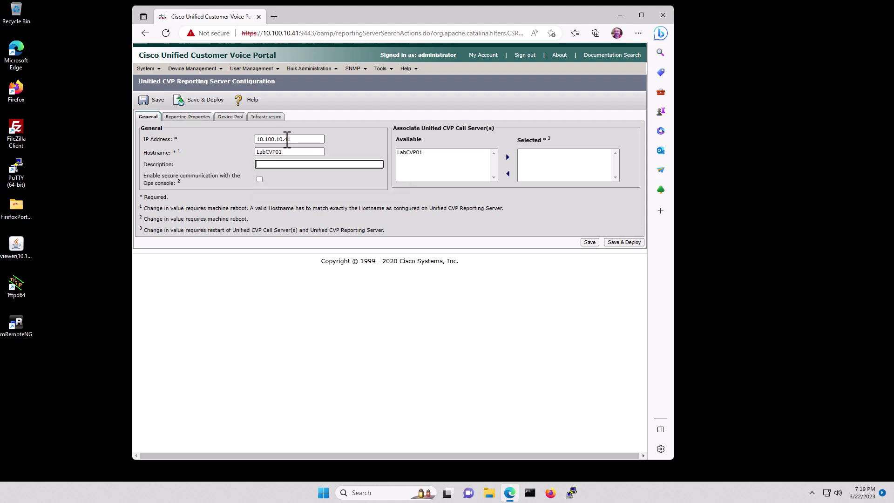
type("CVP R")
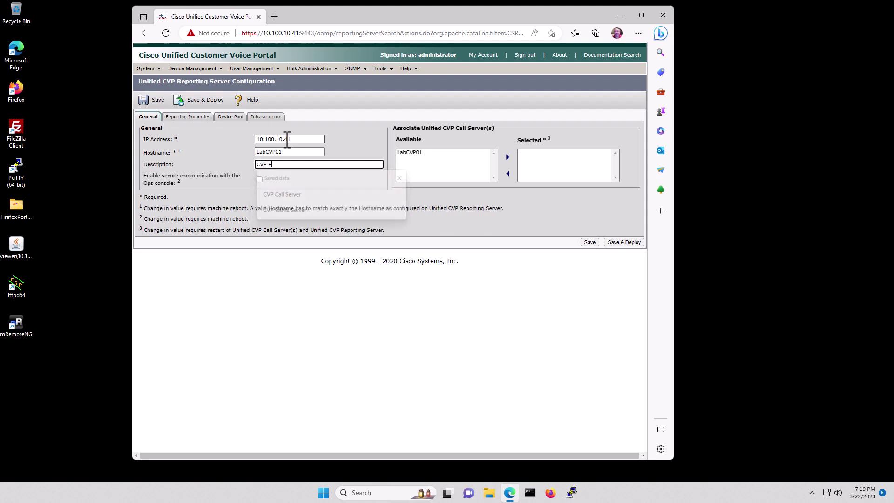
type("eporting Server")
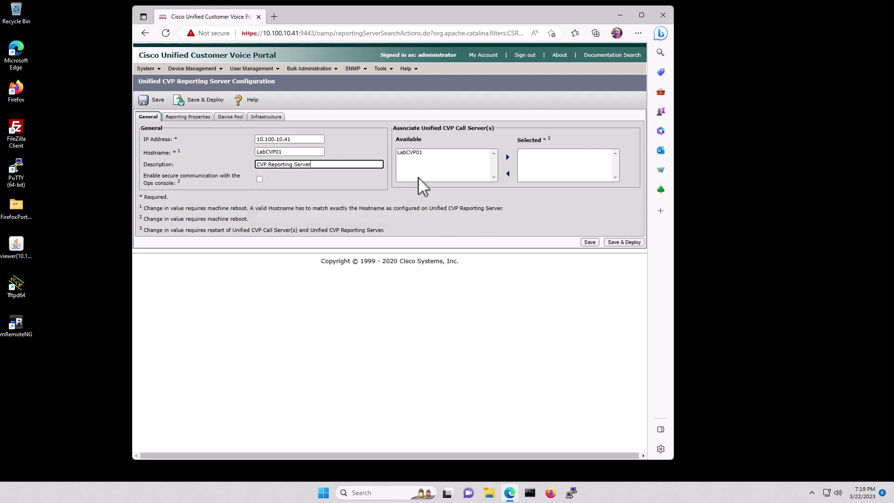
Associate call server LabCVP01, then save and deploy, acknowledging the restart reminder.
left_click(409, 153)
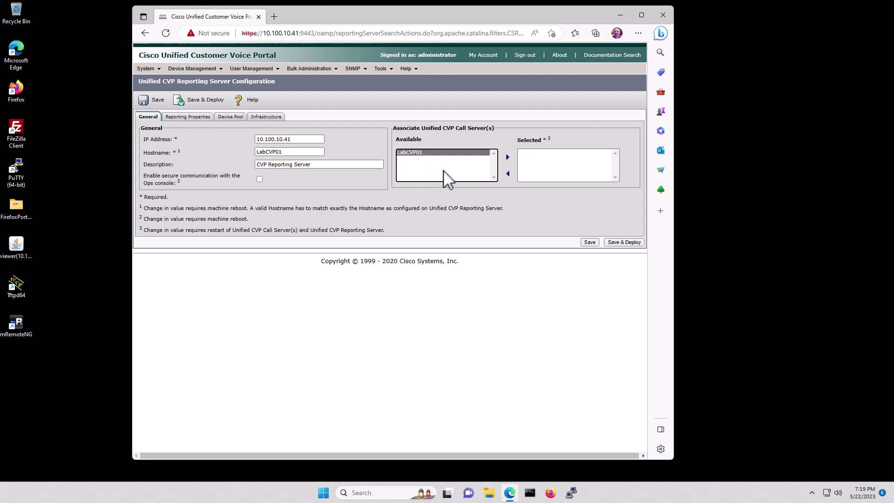
left_click(508, 157)
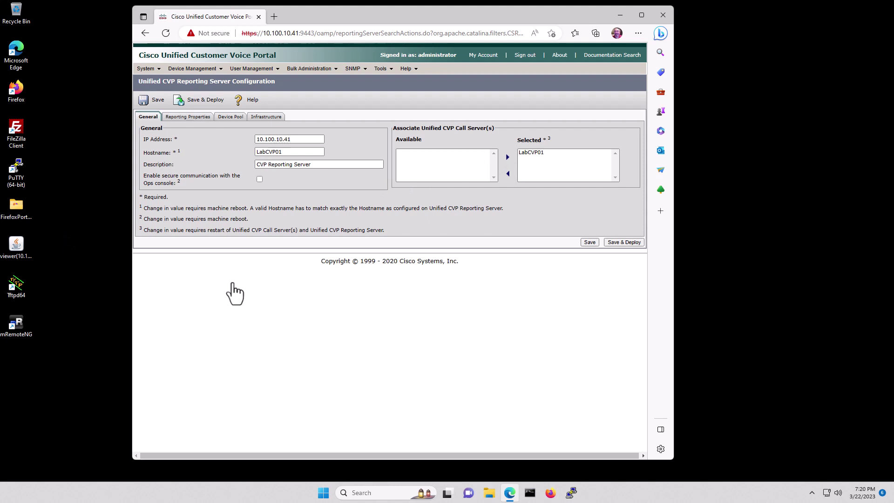
left_click(626, 242)
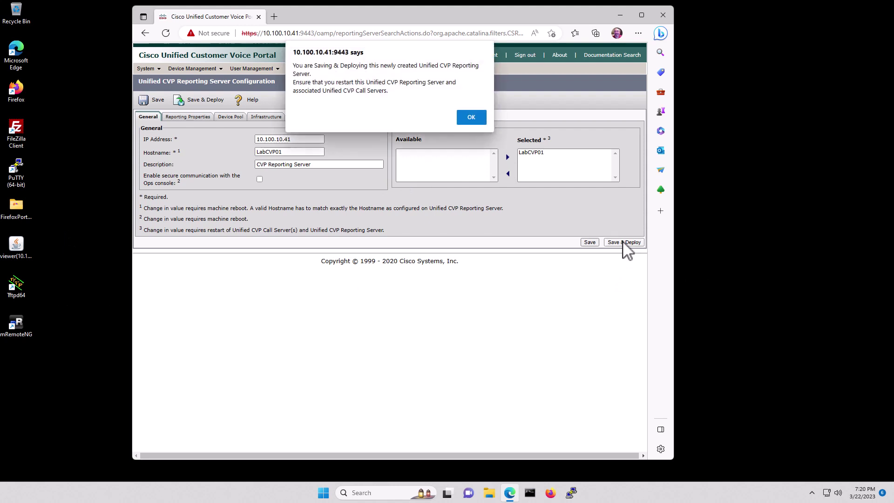
left_click(470, 118)
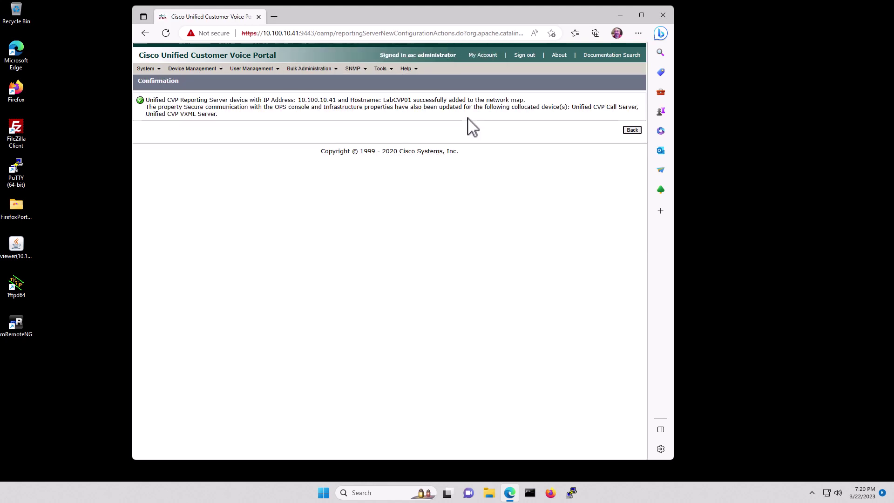
Go from the reporting server list to the gateway list and start a new gateway.
left_click(633, 129)
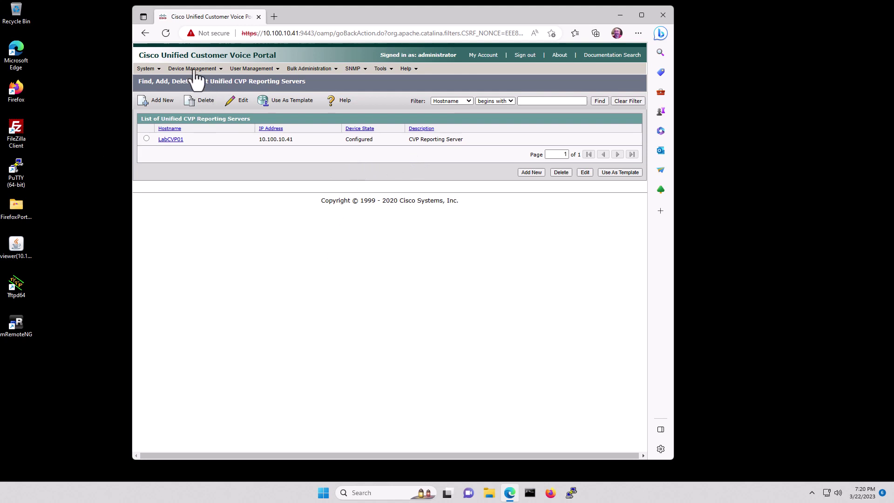
mouse_move(197, 71)
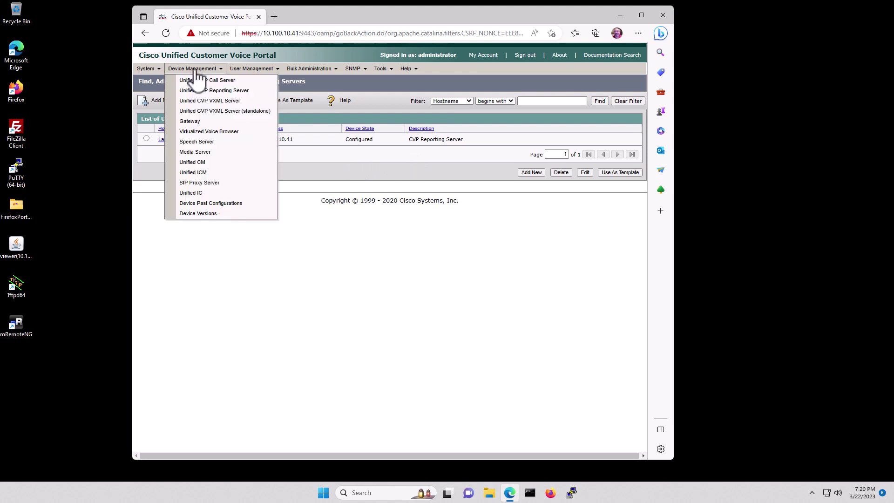
left_click(198, 122)
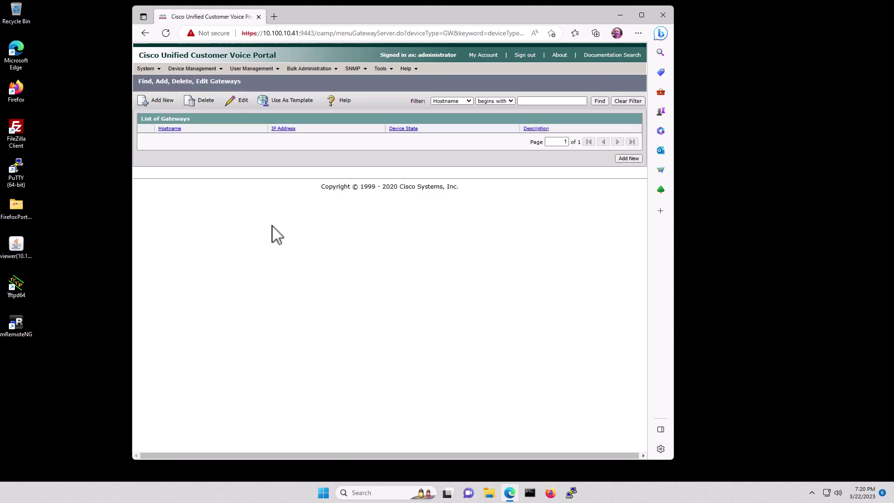
left_click(160, 104)
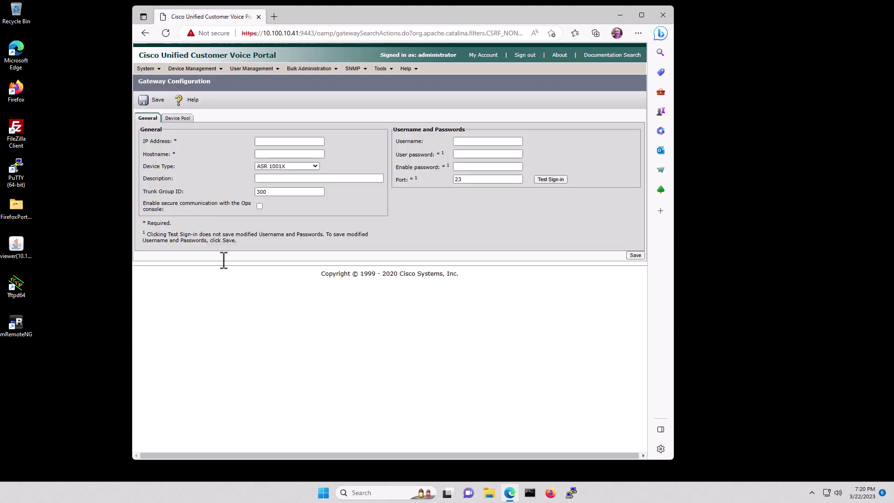
Enter gateway IP 10.100.10.1, hostname LabRTR01, device type 29xx, and description 'Cisco Voice Gateway'.
left_click(285, 142)
type("10.100")
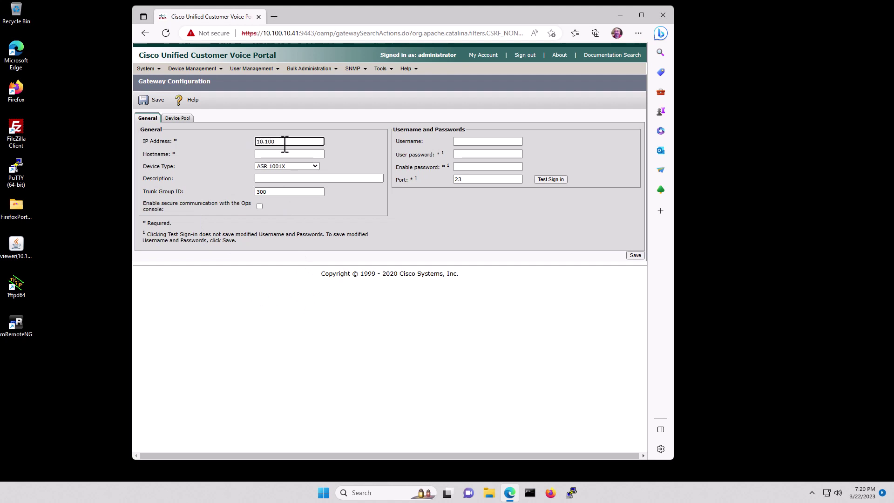
type(".10.1")
key("Tab")
type("LabRTR01")
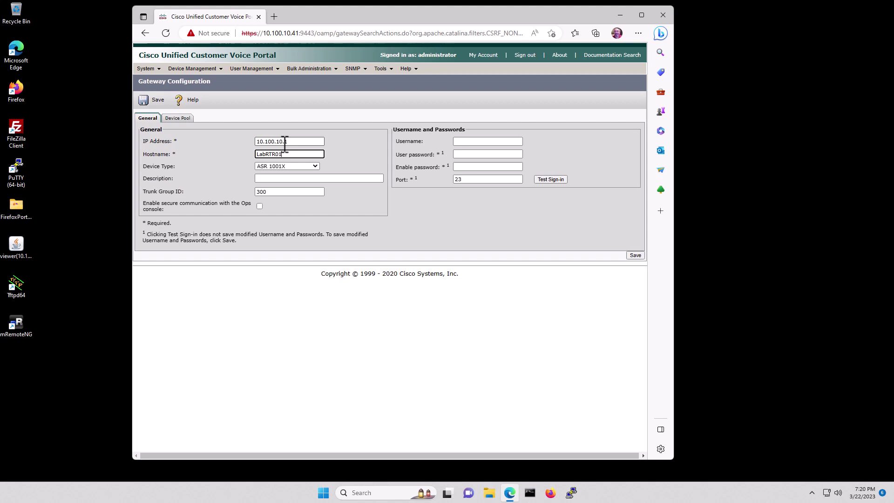
left_click(315, 165)
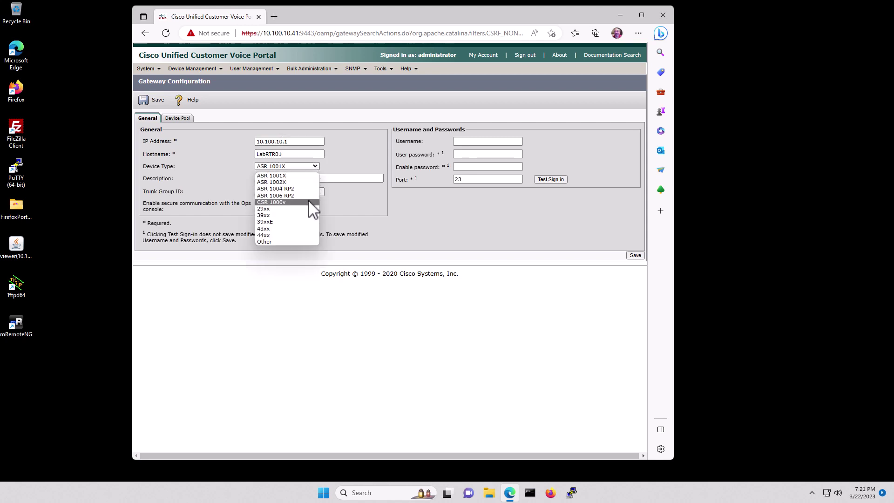
left_click(280, 209)
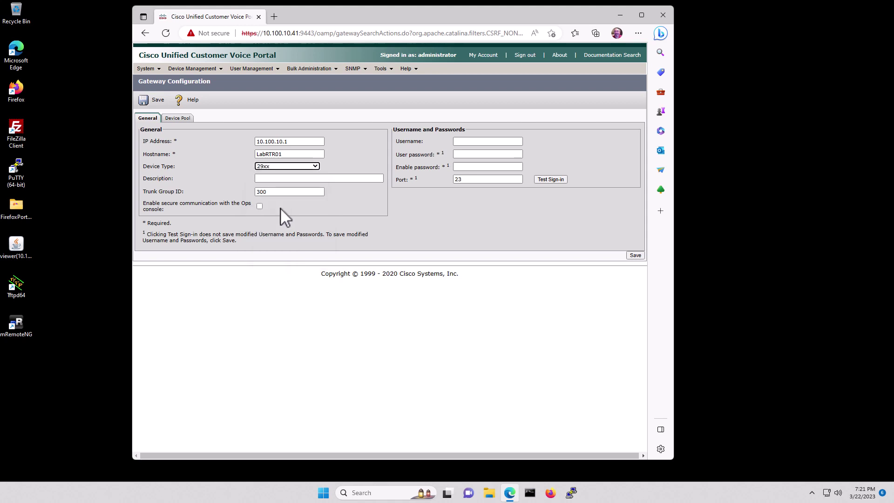
left_click(306, 178)
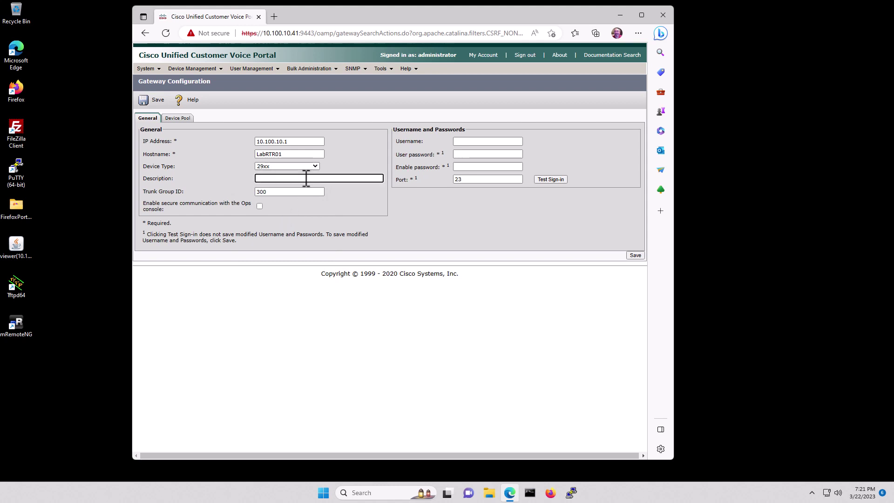
type("Cisco Voice gateway")
key("BackSpace")
type("G")
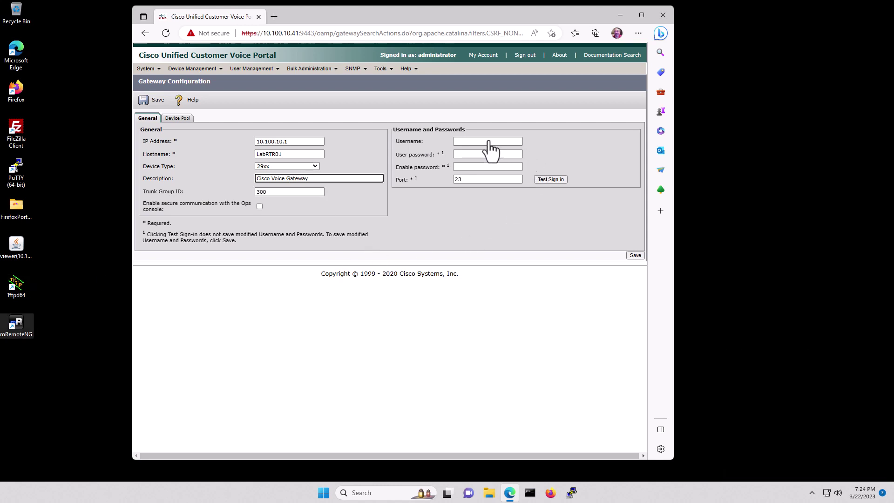
Enter the gateway sign-in username and password, test the sign-in, and save the gateway.
left_click(487, 140)
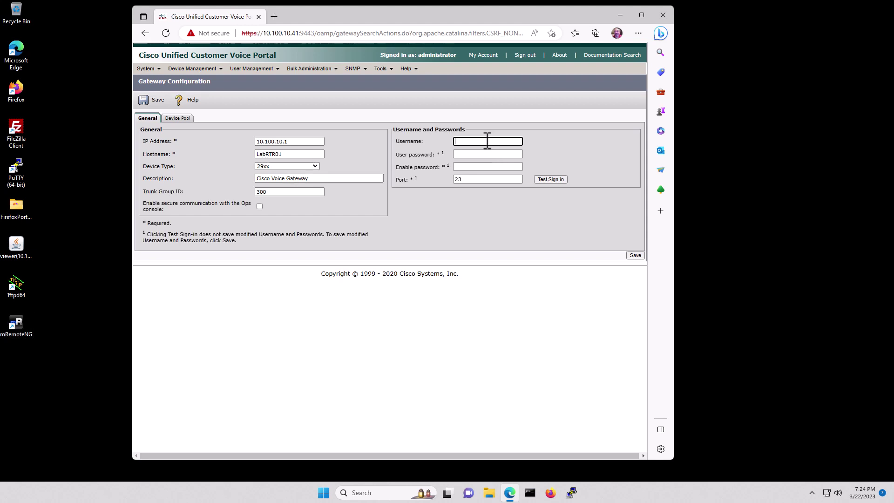
type("admin")
key("Tab")
type("cisco1234")
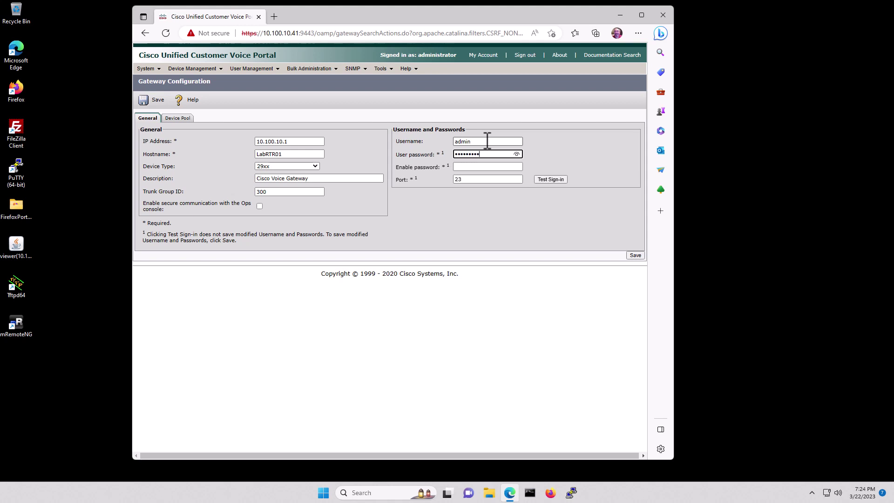
type("5")
key("Tab")
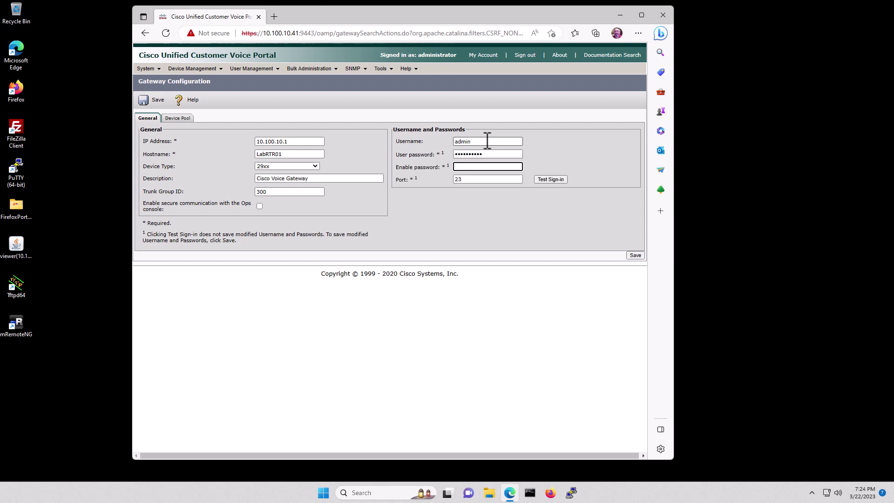
type("cisco1234")
left_click(550, 180)
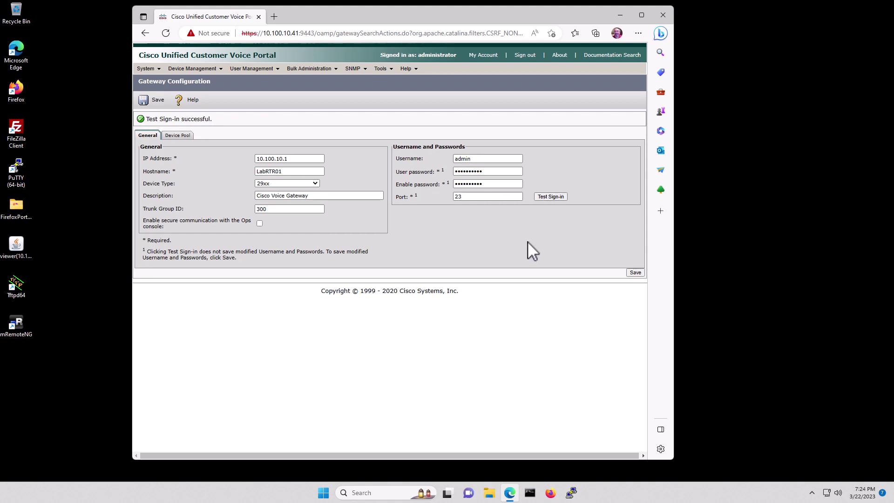
left_click(635, 273)
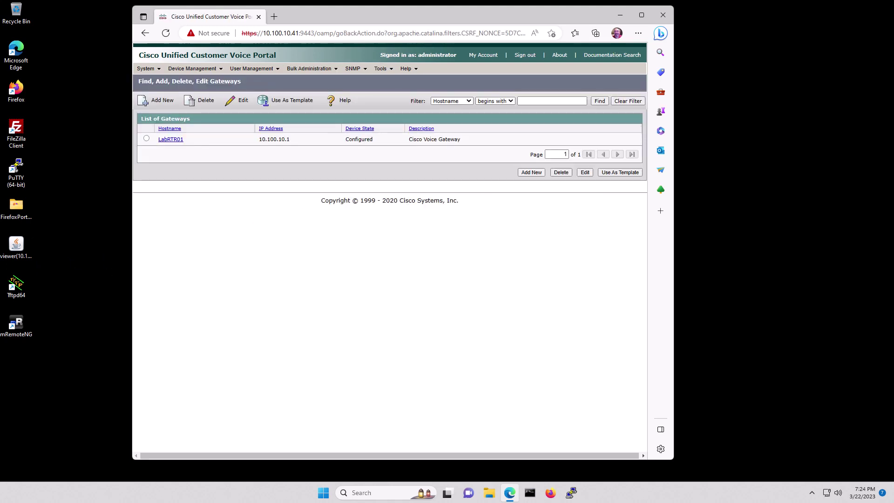
Create a media server with IP 10.100.10.41, hostname LabCVP01 and description 'Media Server', and save it.
left_click(196, 72)
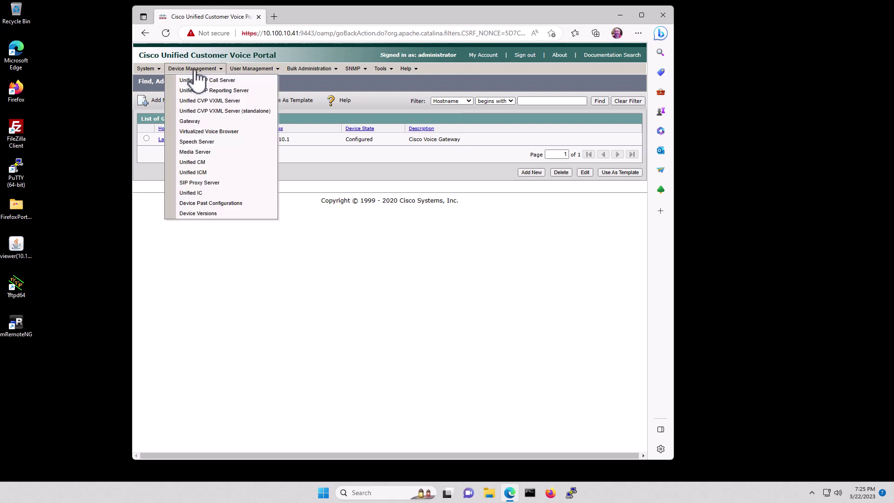
left_click(194, 151)
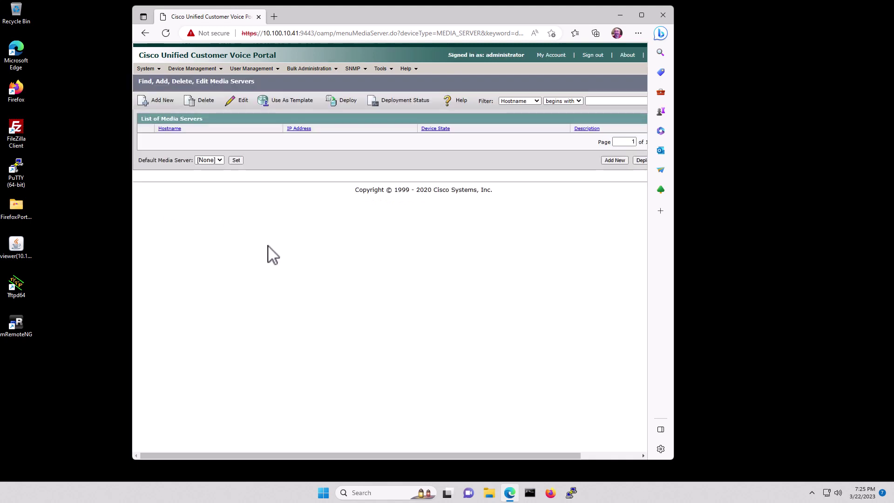
left_click(155, 103)
left_click(209, 140)
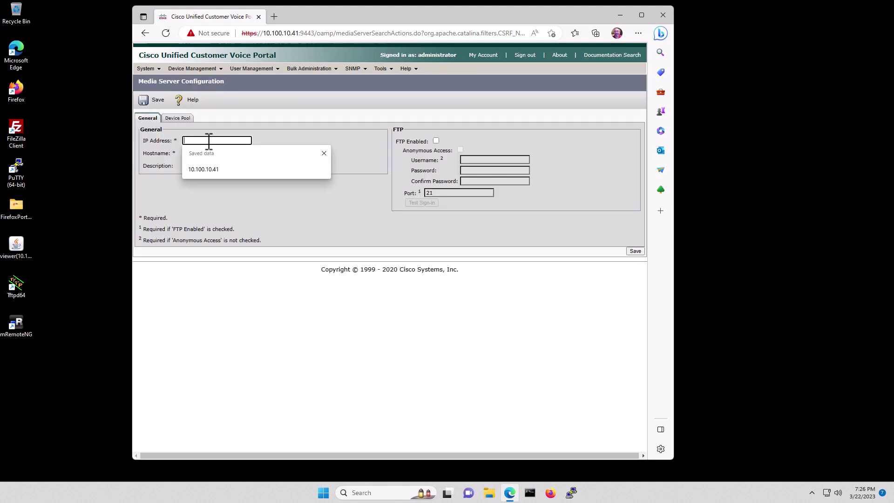
type("10.100.10.41")
key("Tab")
type("LabCVP01")
key("Tab")
type("Media Server")
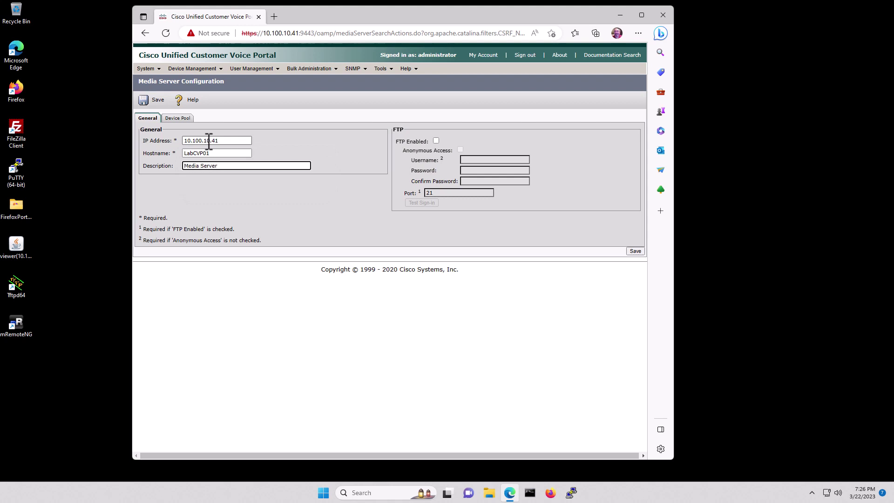
left_click(635, 252)
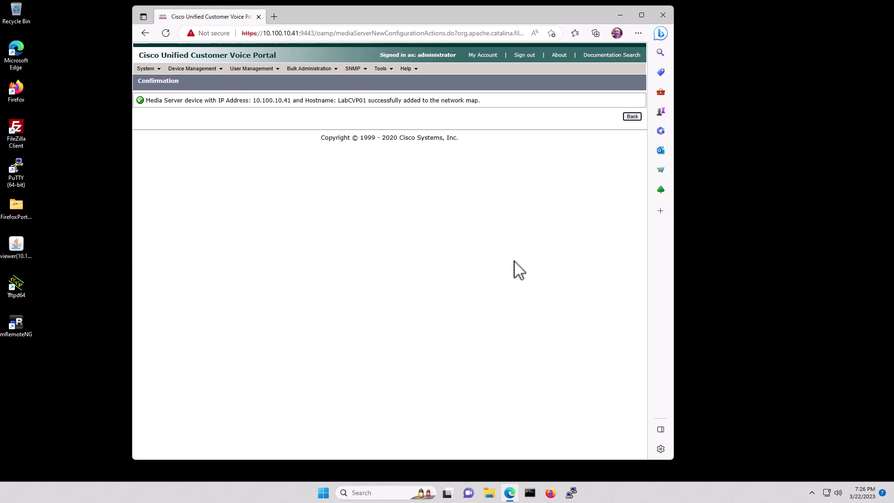
Back in the widened media server list, select LabCVP01 and deploy its configuration.
left_click(632, 117)
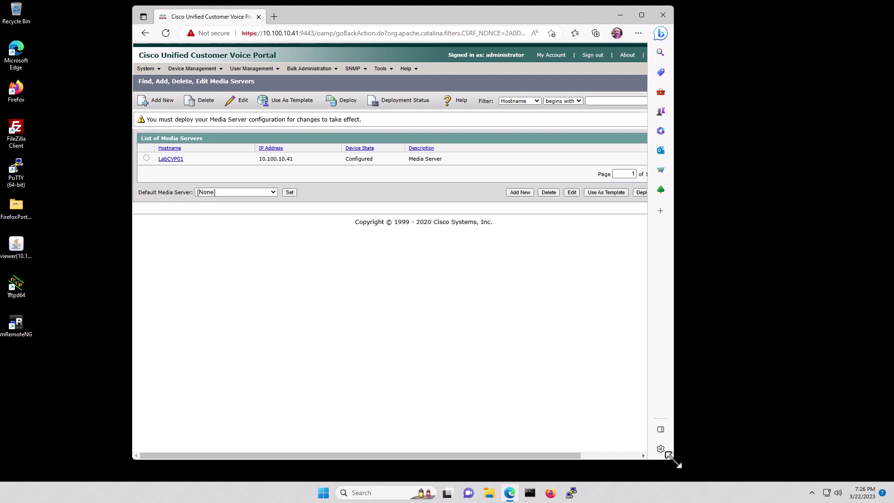
left_click_drag(672, 459, 742, 460)
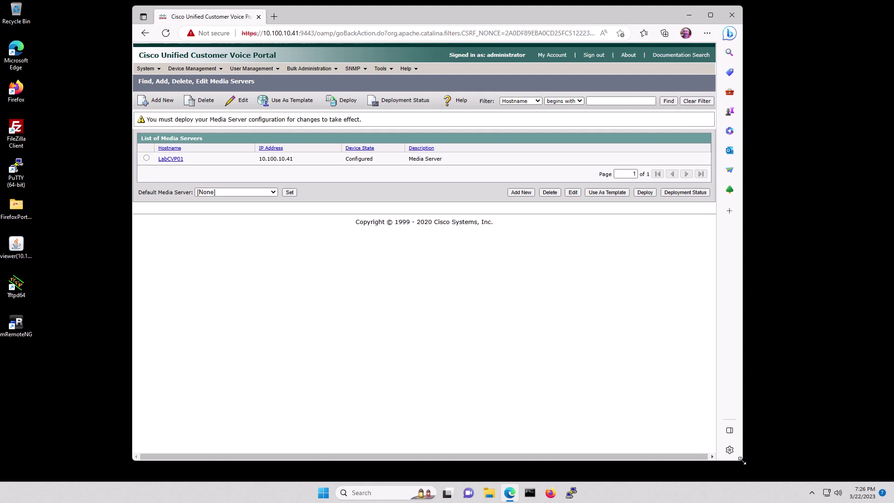
left_click(147, 159)
left_click(645, 192)
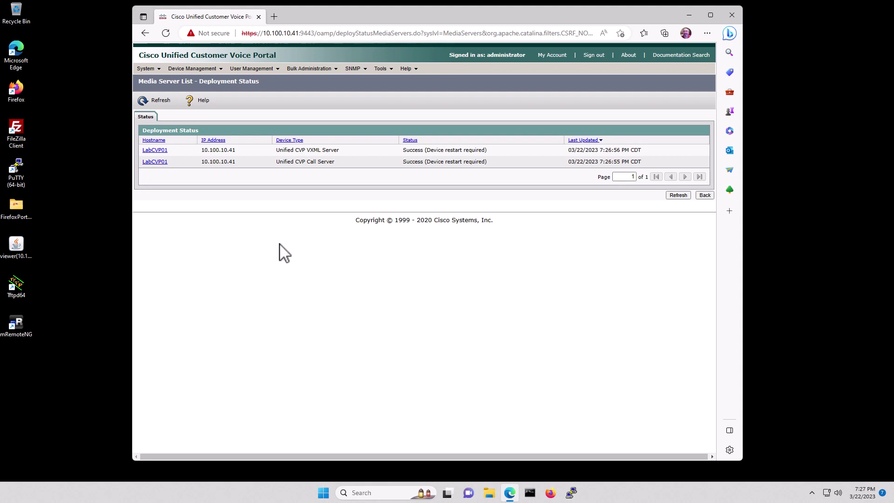
left_click(187, 69)
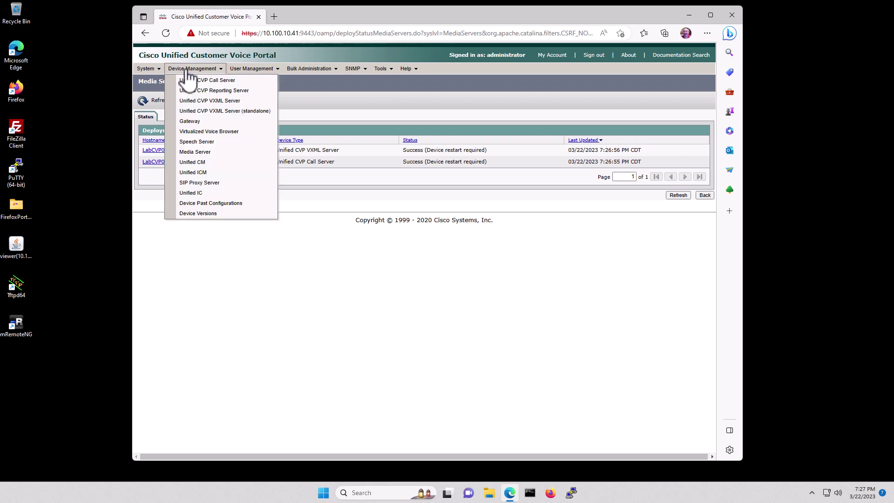
left_click(203, 162)
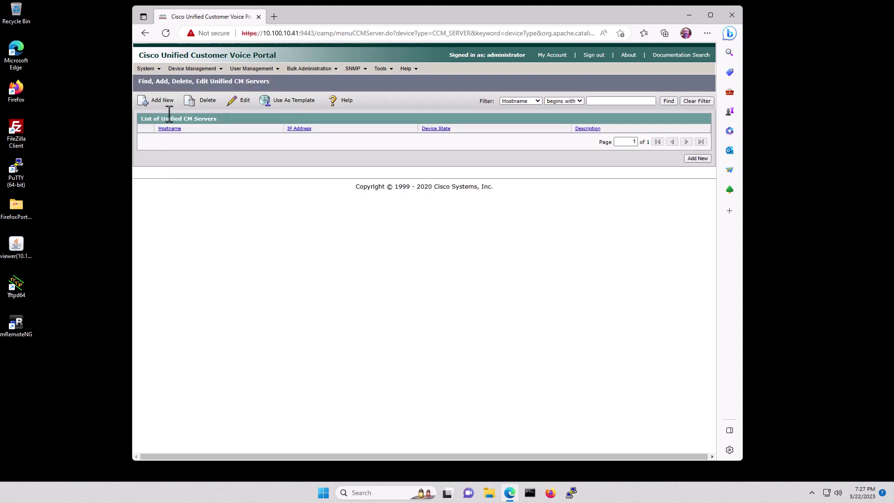
left_click(161, 110)
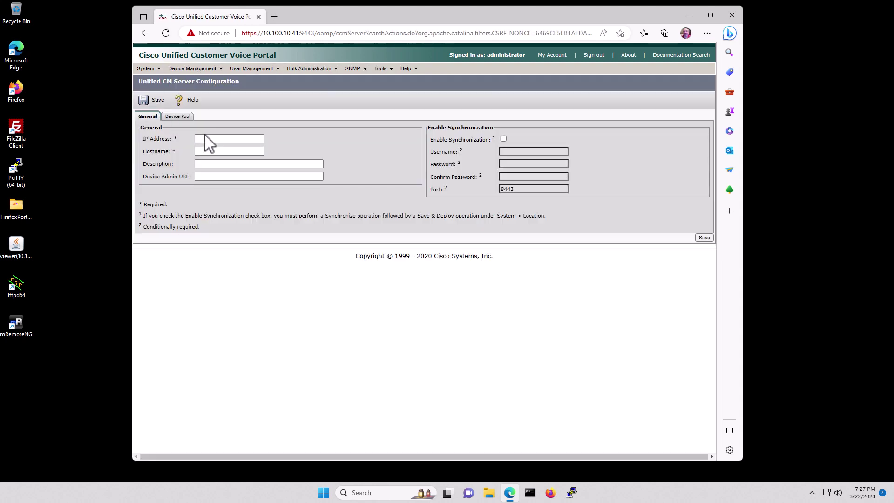
left_click(216, 139)
type("10.100.")
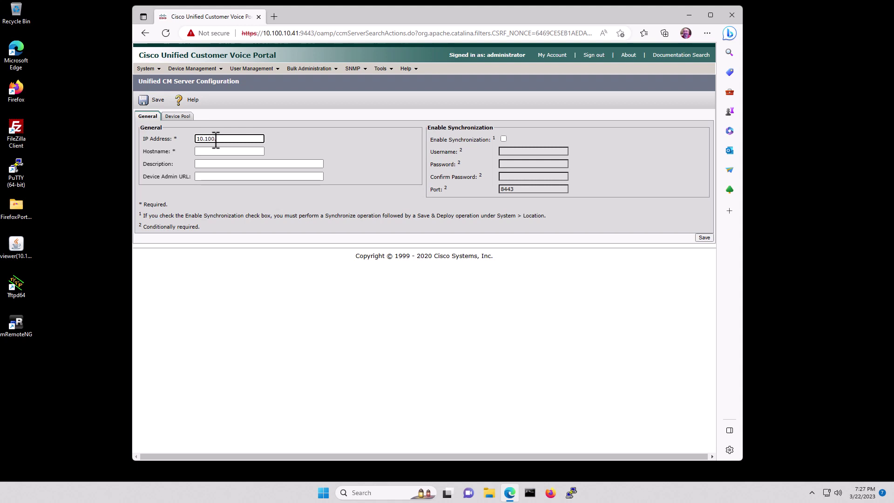
type("10.21")
key("Tab")
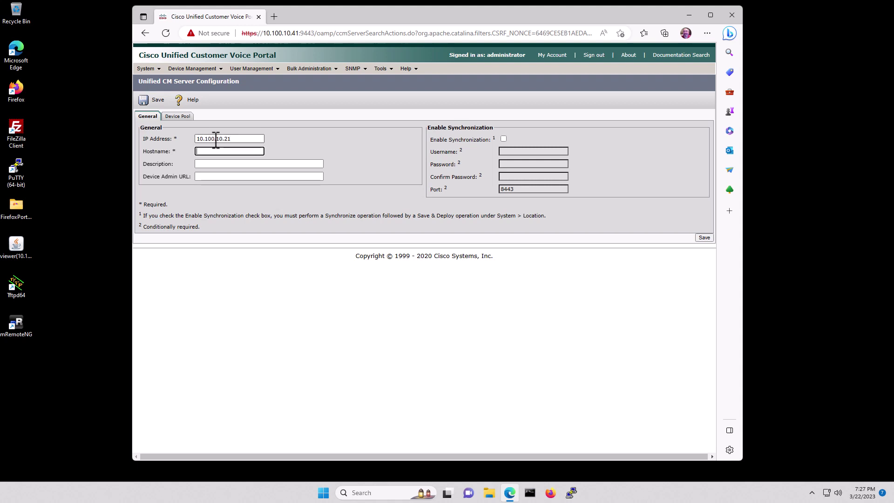
type("LabCUCM01")
key("Tab")
type("Call Manage")
key("Tab")
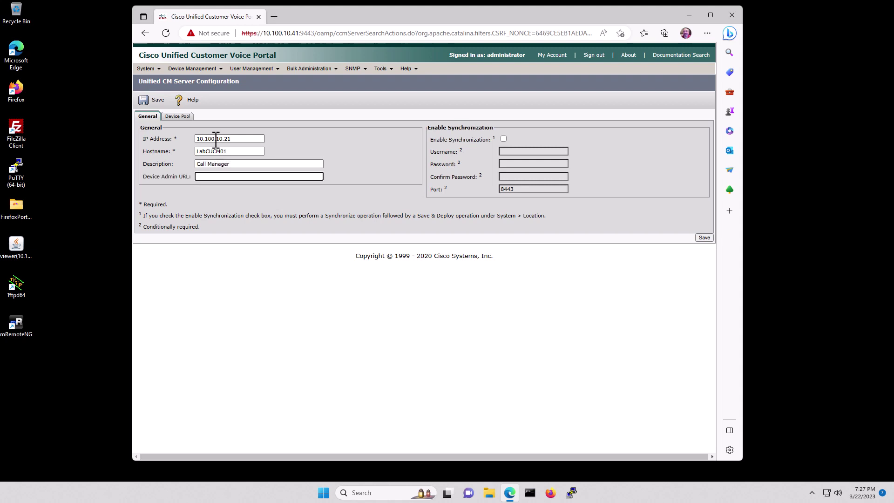
type("https://10.100.10.21:8443/ccmadmin")
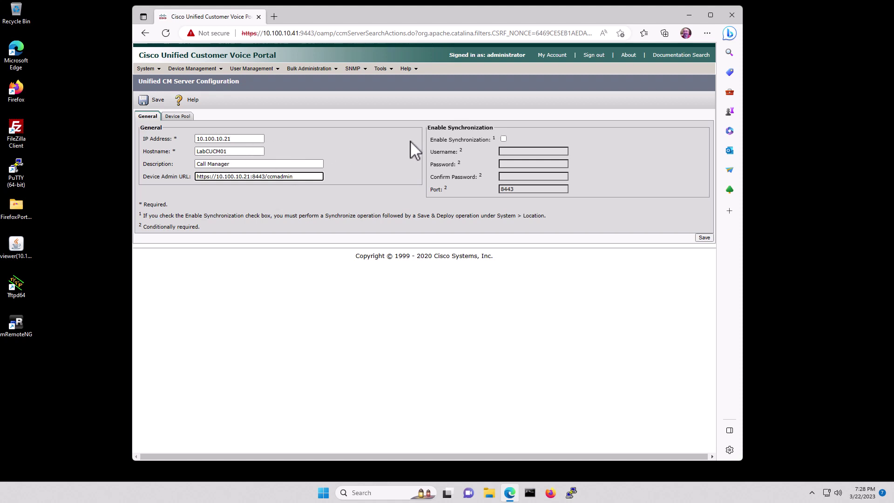
Enable synchronization, enter the sync username, password and confirmation, and save the Unified CM server.
left_click(503, 139)
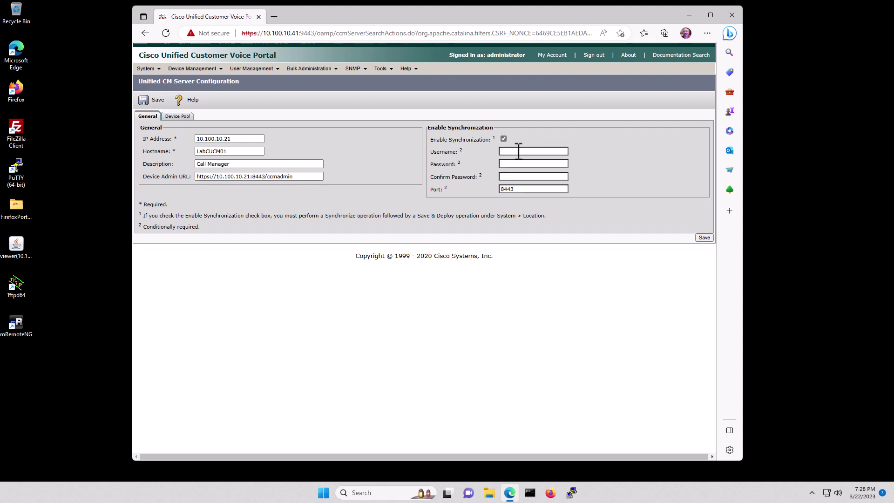
left_click(518, 151)
type("admin")
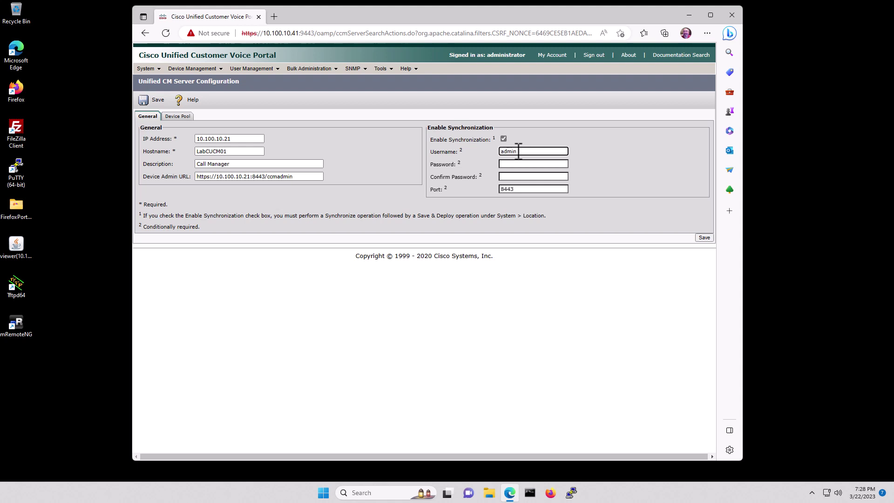
key("Tab")
type("C1sco123")
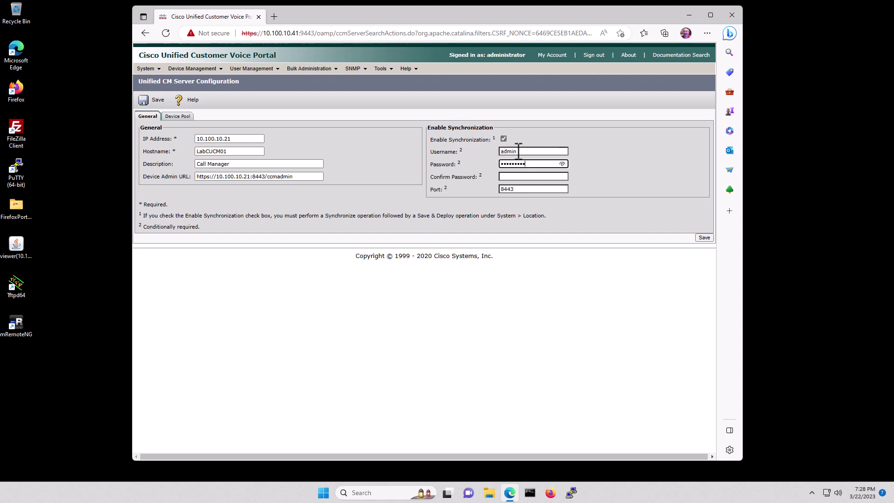
key("Tab")
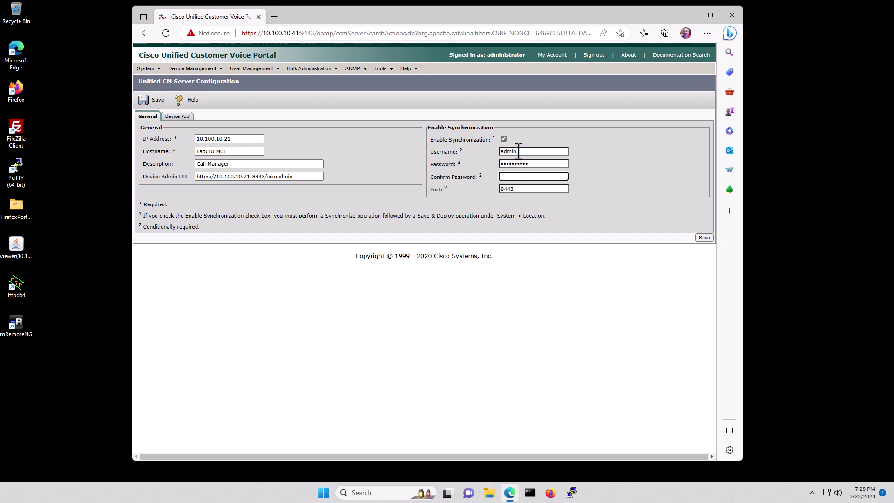
type("C1")
left_click(703, 238)
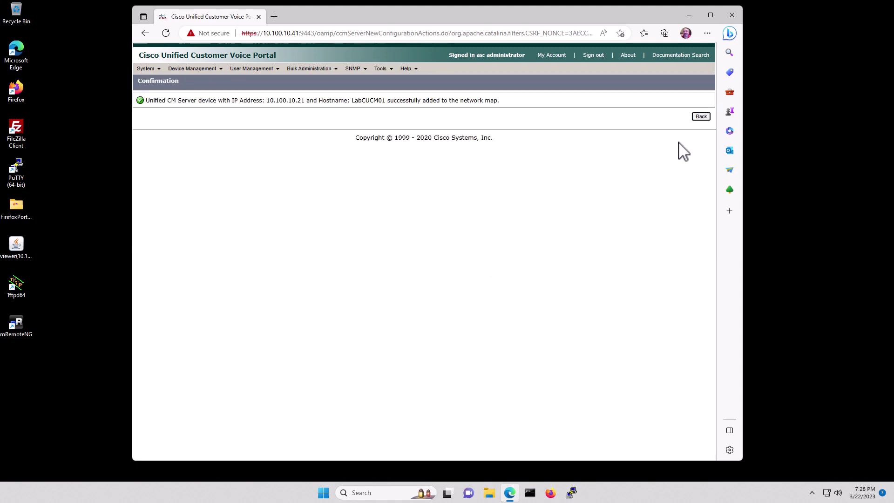
Add Unified ICM server LabAWHDS01 at 10.100.10.31, described as 'ICM Server', and save it.
left_click(700, 117)
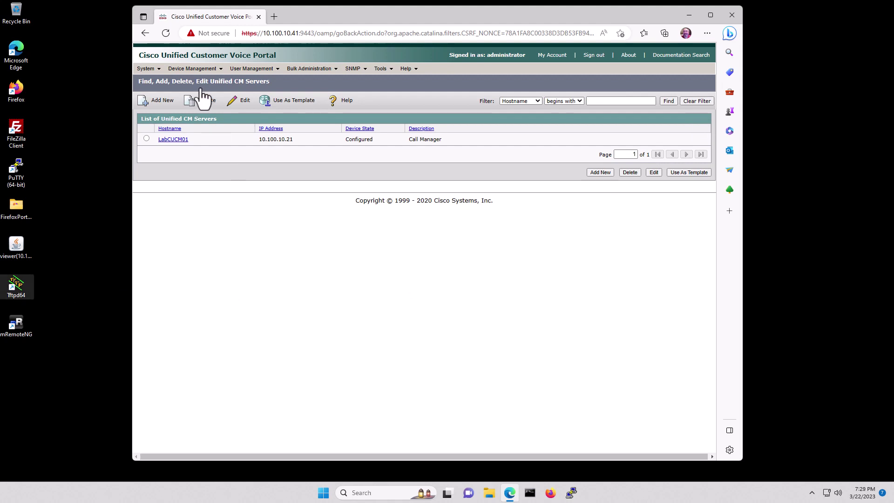
mouse_move(190, 72)
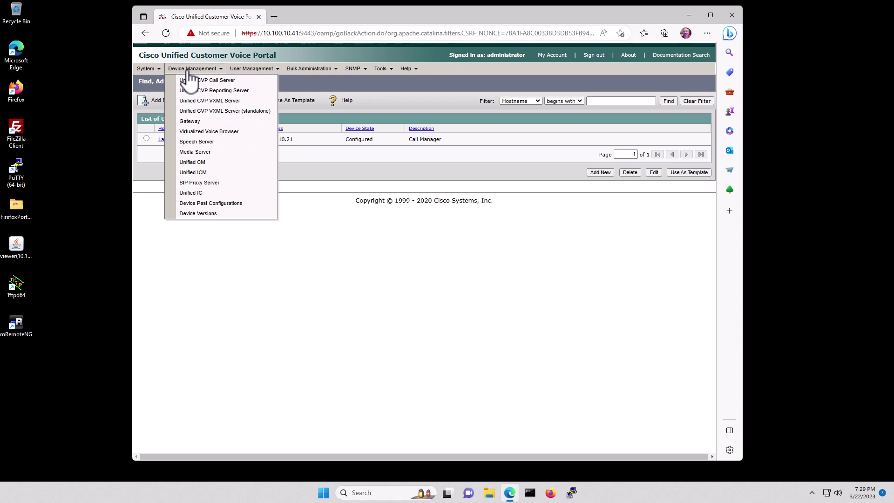
left_click(219, 173)
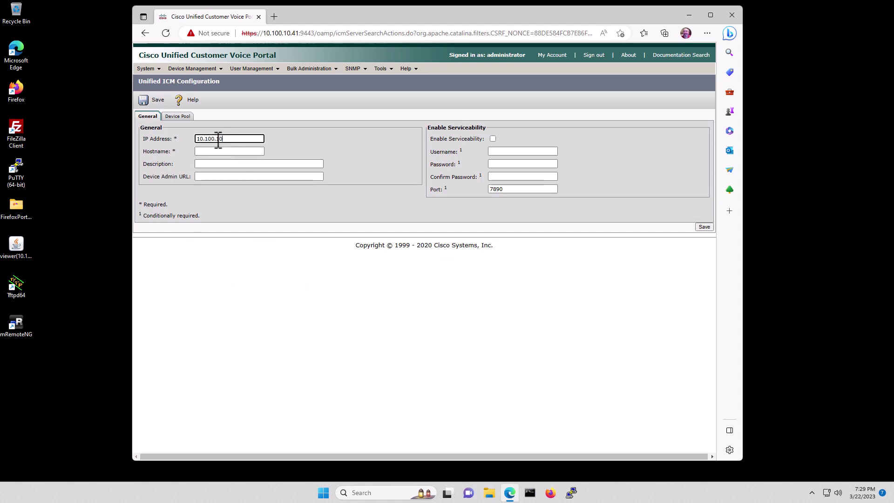
type(".31")
key("Tab")
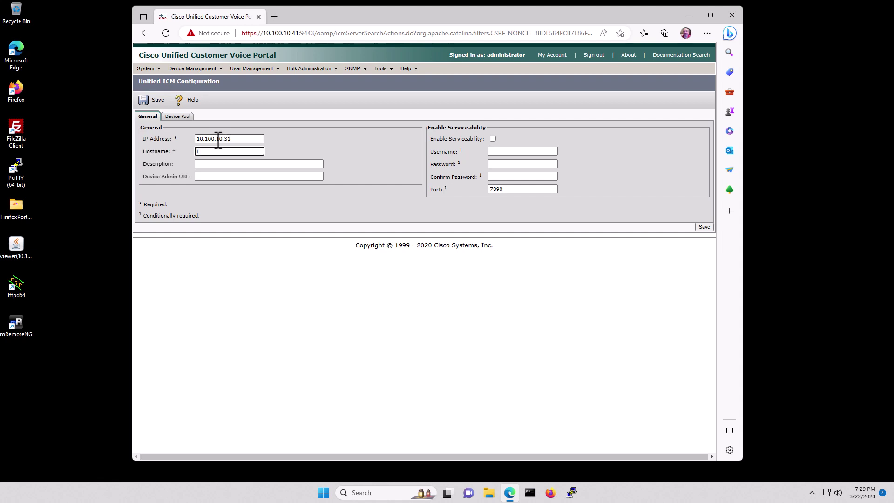
type("LabAWHDS01")
key("Tab")
type("ICM Serve")
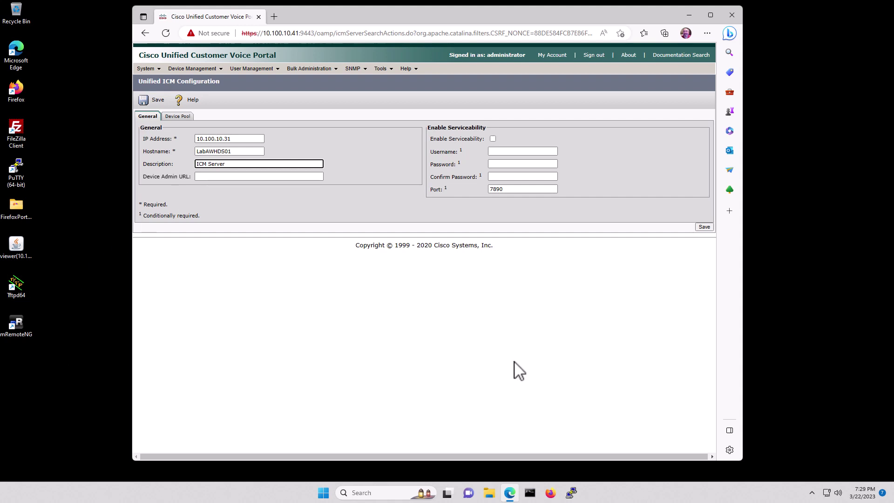
left_click(703, 227)
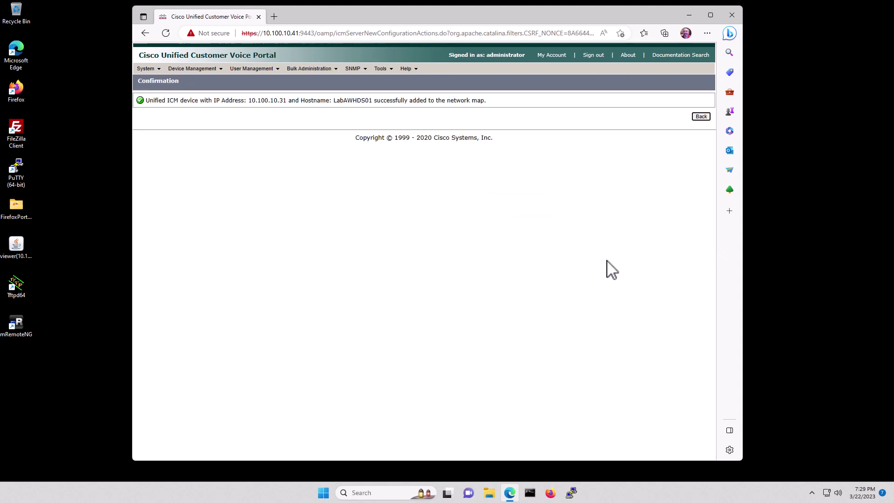
left_click(701, 116)
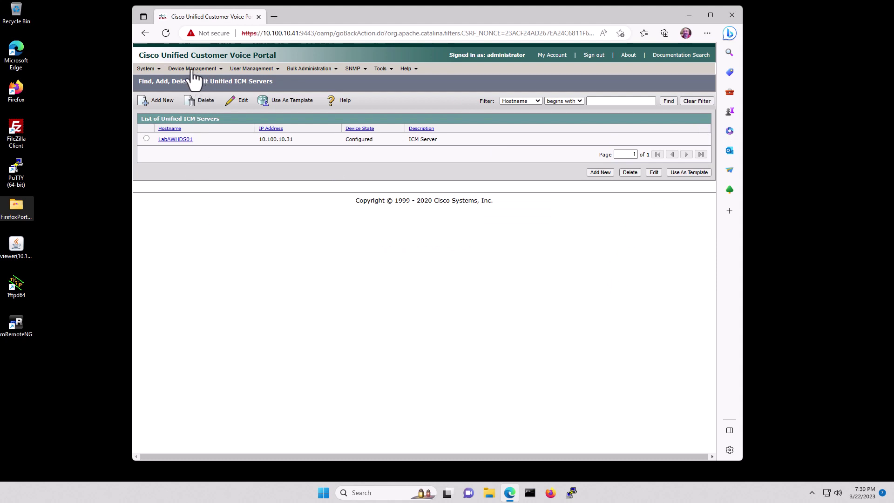
Start synchronizing locations with Unified CM from System > Location.
left_click(141, 69)
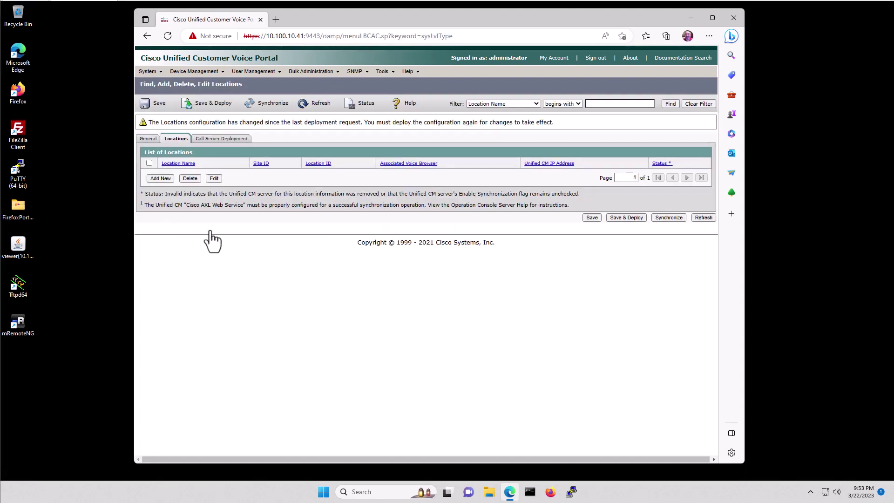
left_click(273, 106)
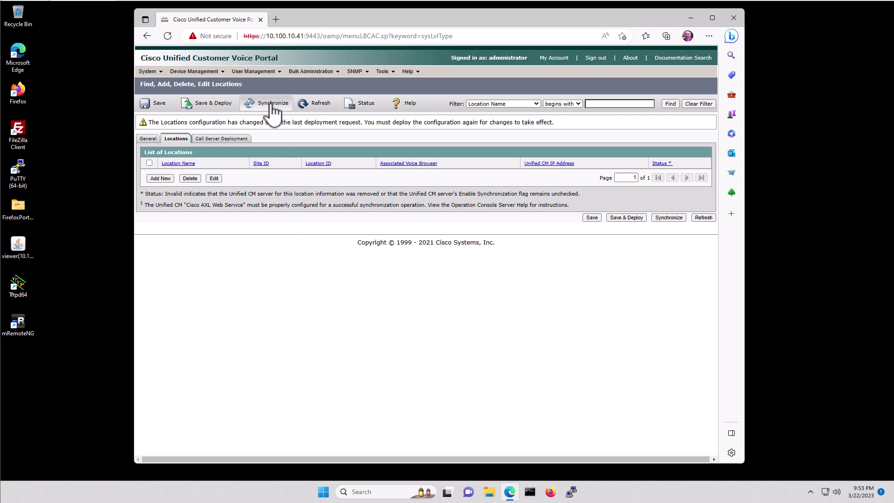
left_click(274, 106)
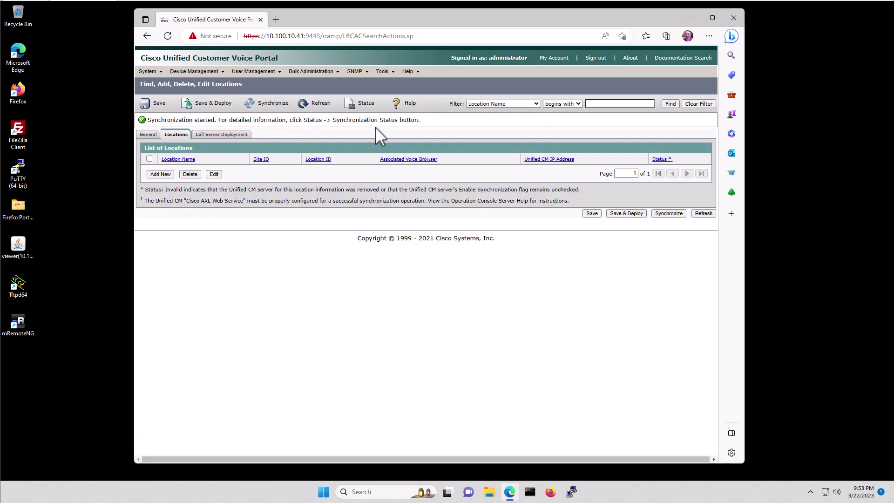
Refresh the location synchronization status until it reports Success.
left_click(366, 106)
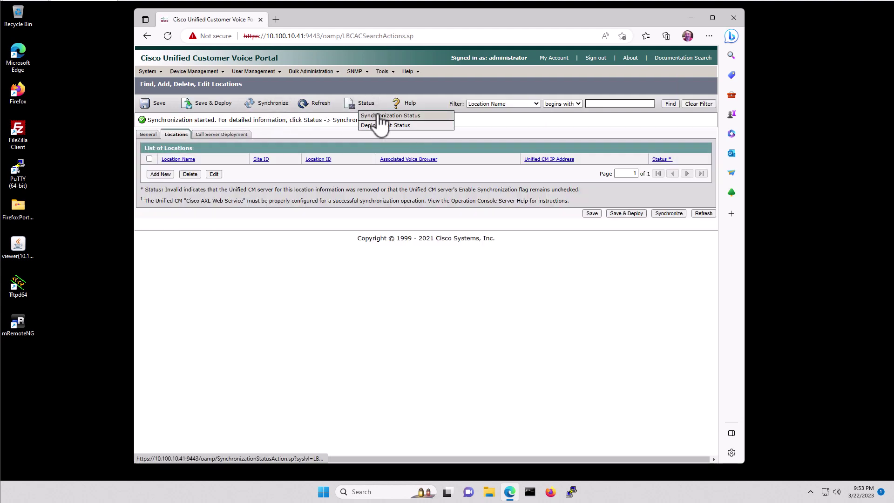
left_click(378, 115)
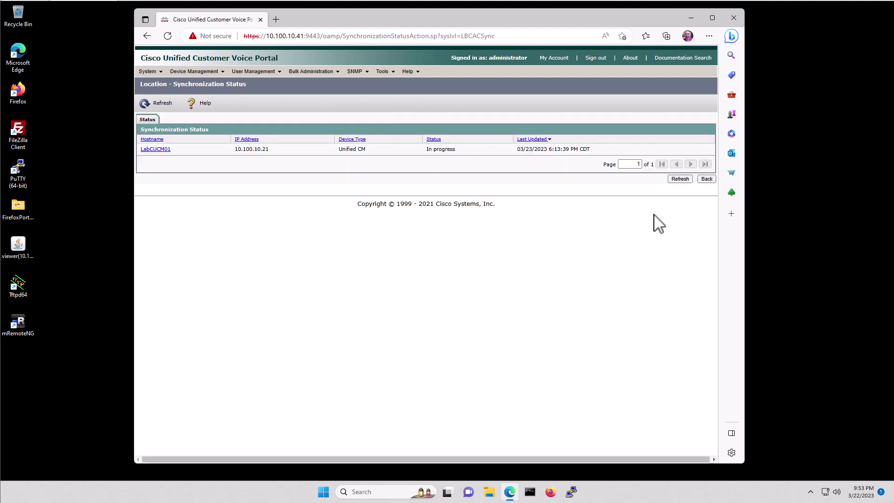
left_click(677, 182)
left_click(678, 181)
left_click(678, 181)
left_click(678, 181)
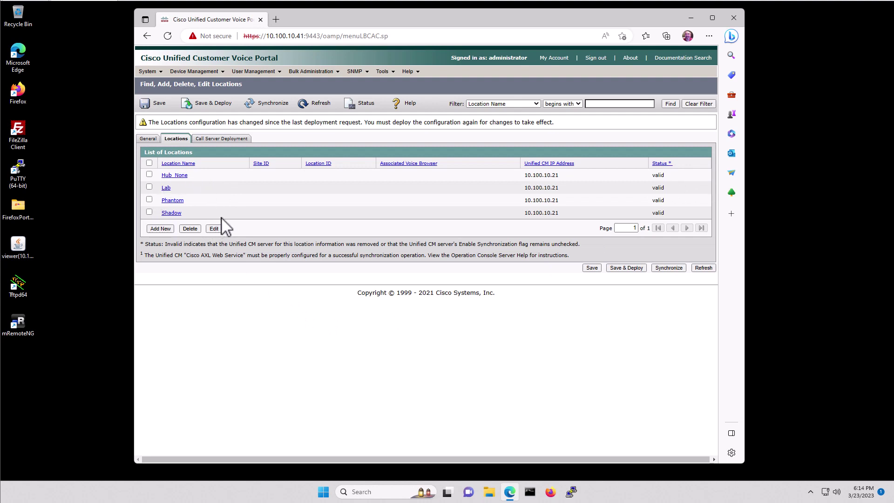
Put call server LabCVP01 in the Selected list for location deployment.
left_click(219, 139)
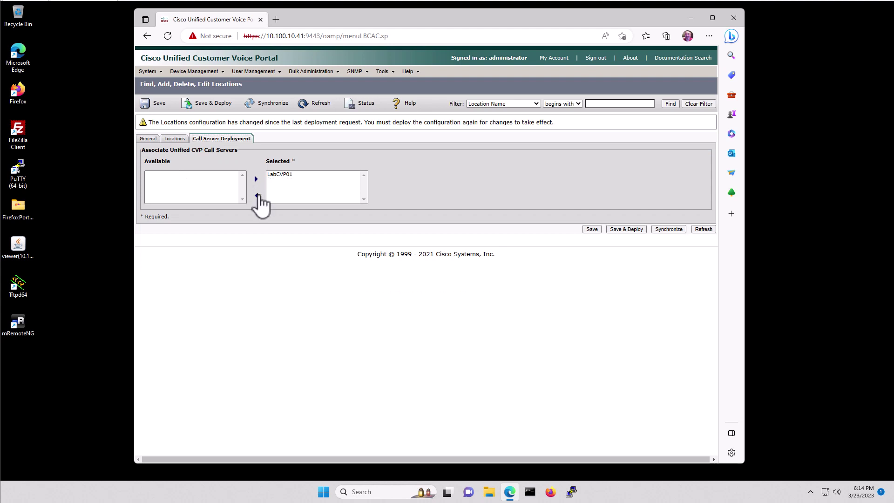
left_click(277, 175)
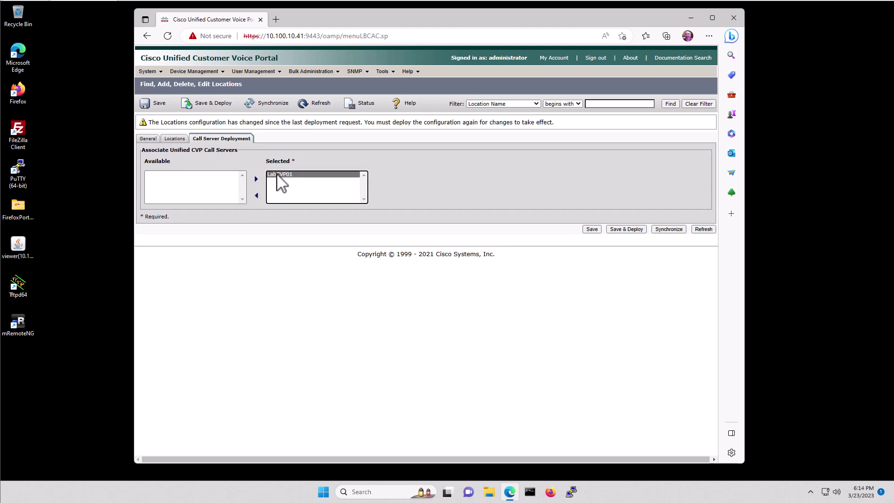
left_click(256, 195)
left_click(157, 175)
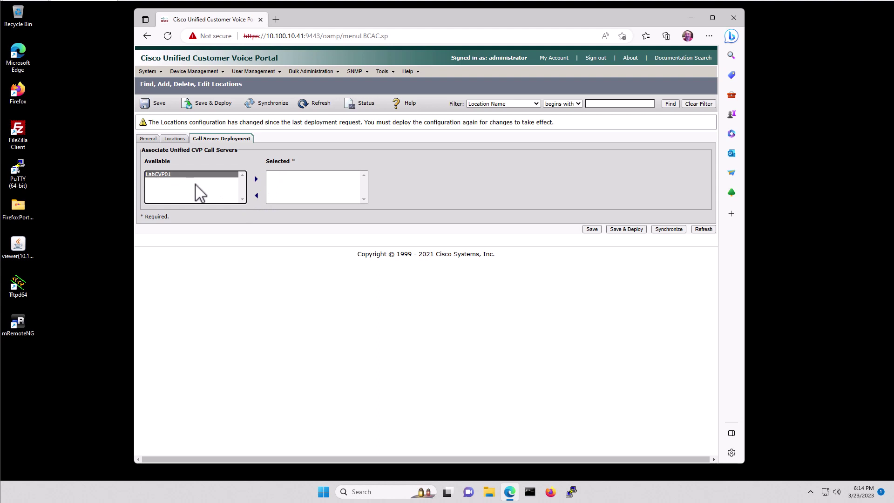
left_click(256, 179)
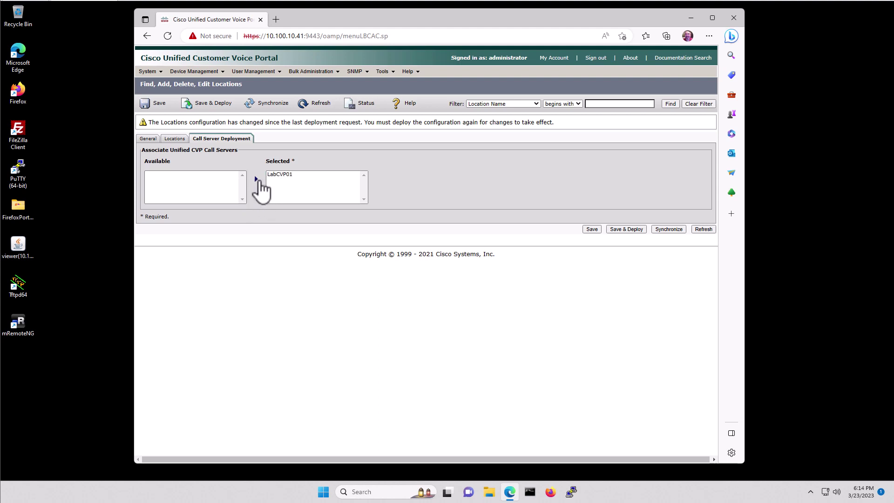
left_click(281, 175)
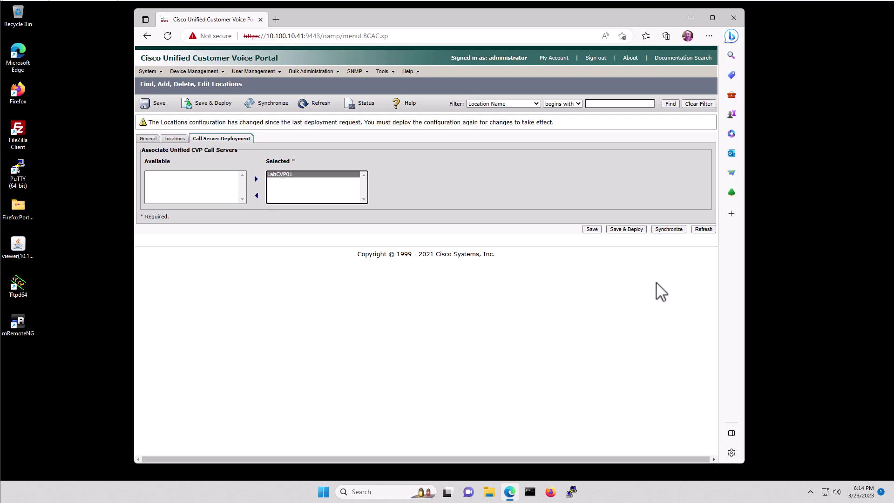
Save and deploy the locations, then check the Deployment Status report for Success.
left_click(628, 229)
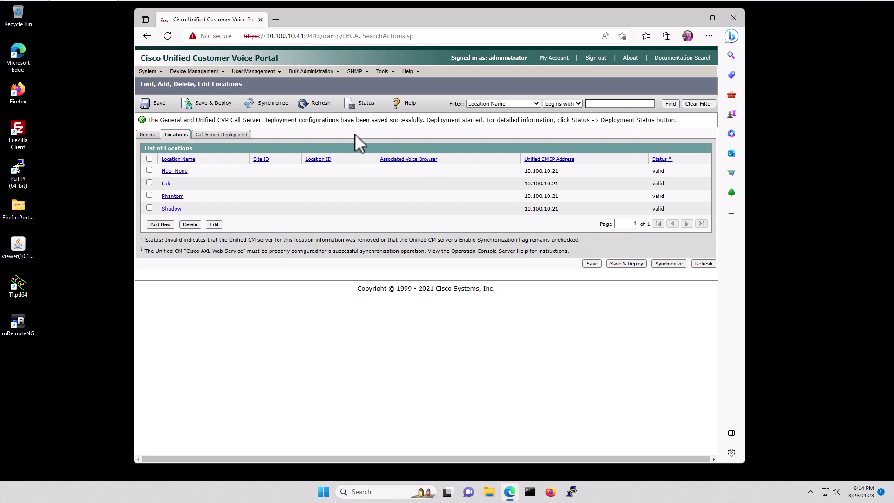
left_click(359, 109)
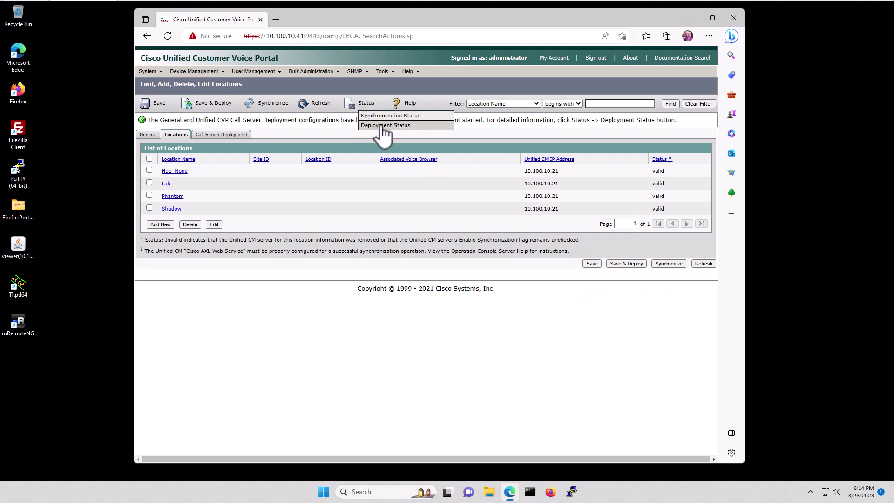
left_click(382, 125)
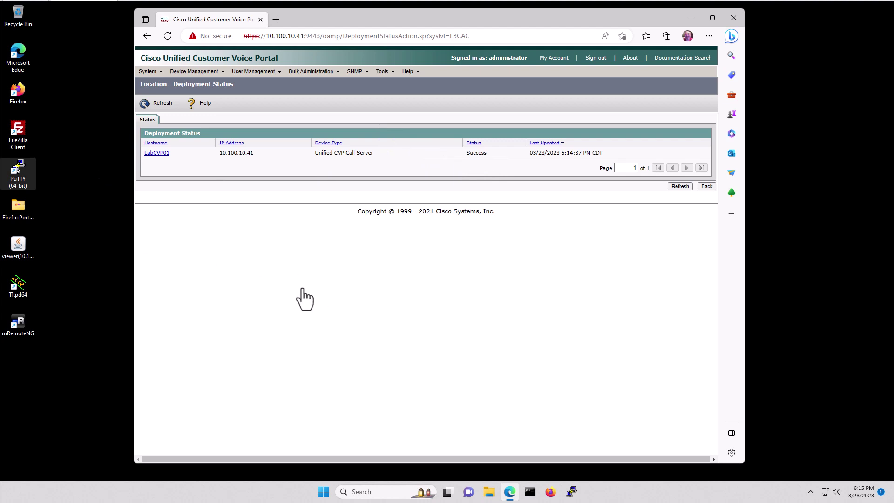
Open the System > Control Center network map of configured devices.
left_click(149, 72)
left_click(164, 83)
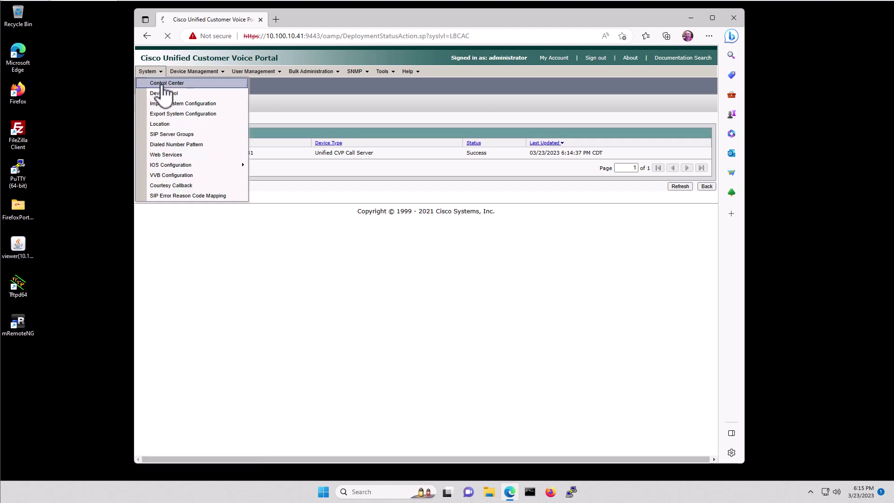